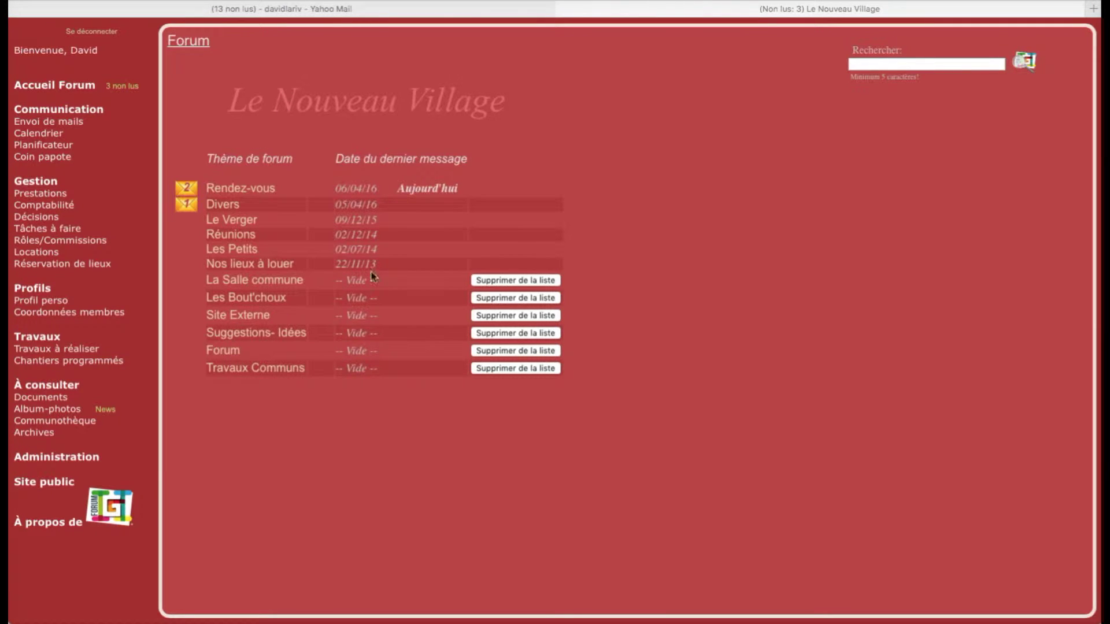
Open the Administration page and look over the "THÈMES du FORUM" section.
left_click(63, 87)
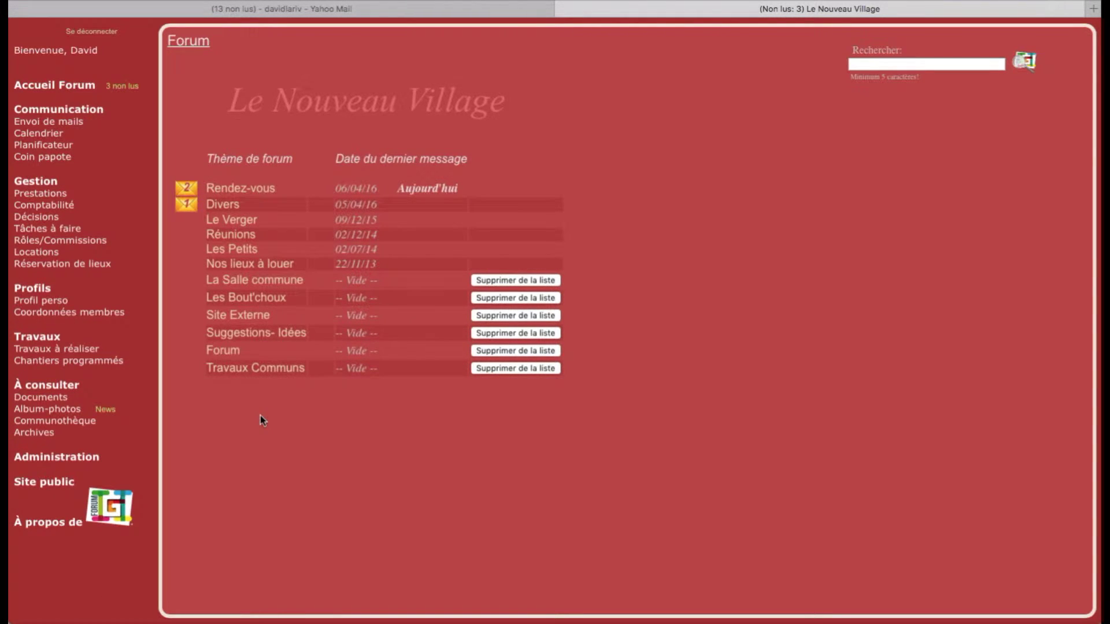
left_click(78, 458)
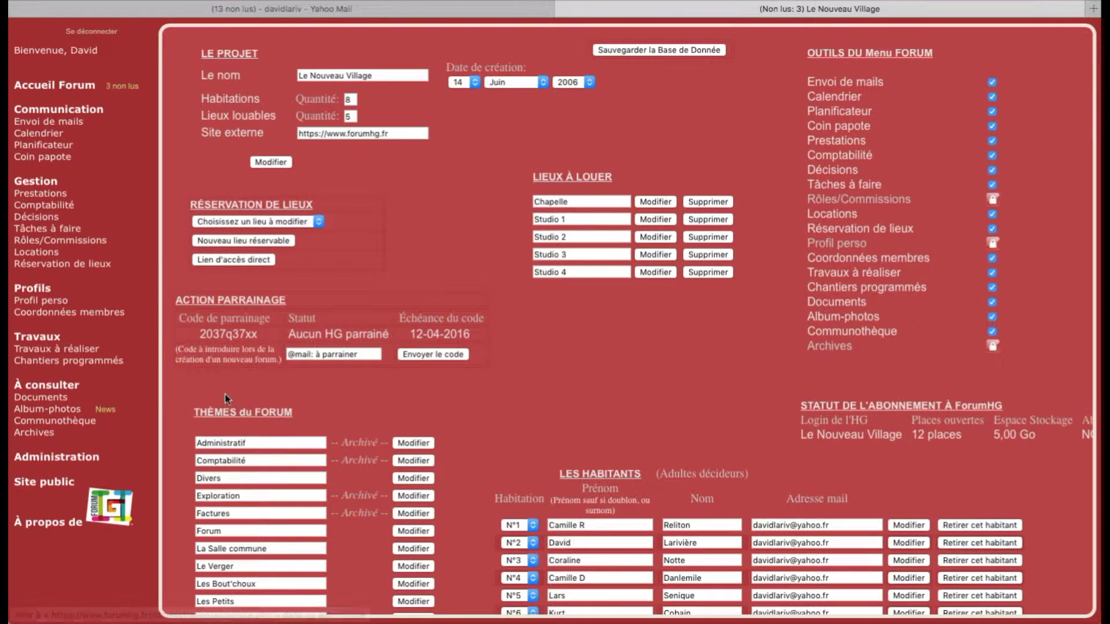
scroll(224, 395, "down", 5)
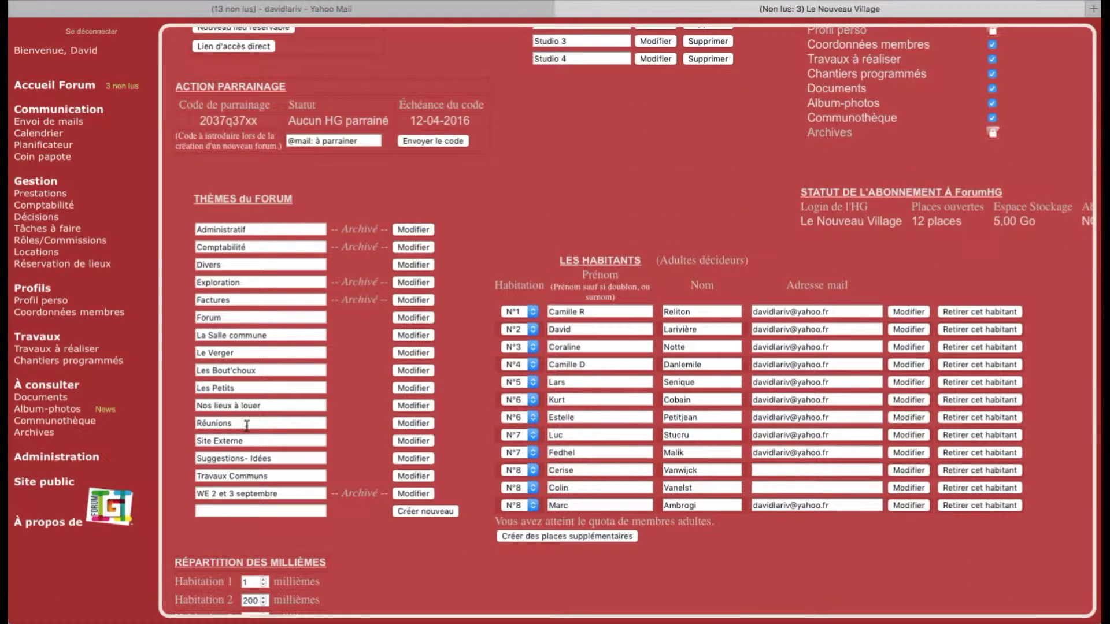
scroll(238, 315, "up", 5)
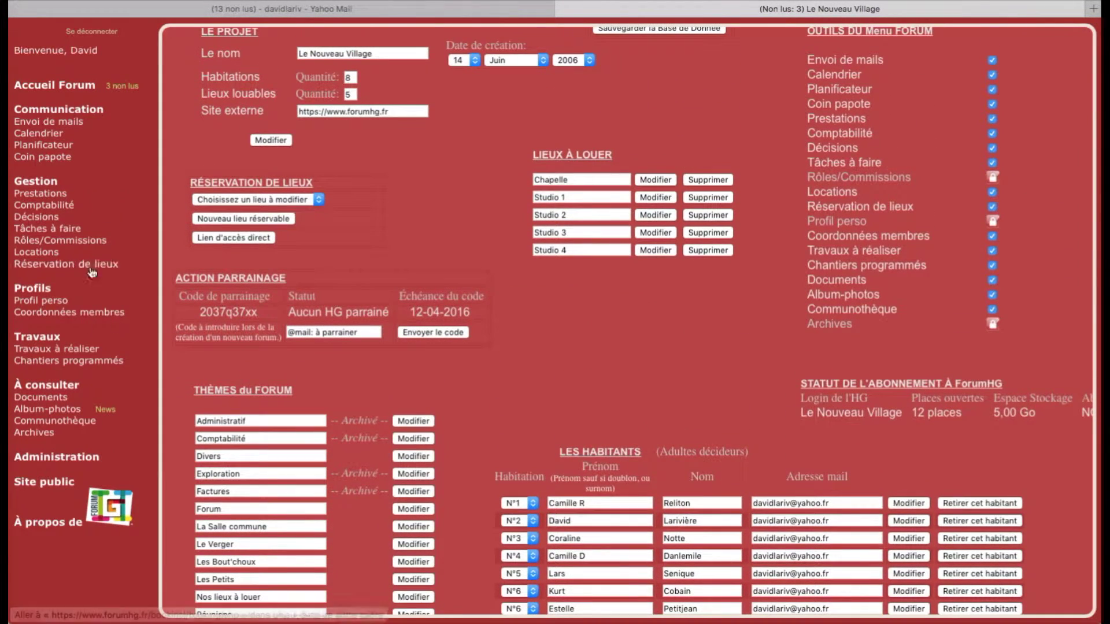
Delete the "Forum" theme from the list of themes on the forum home page and confirm the deletion.
left_click(90, 86)
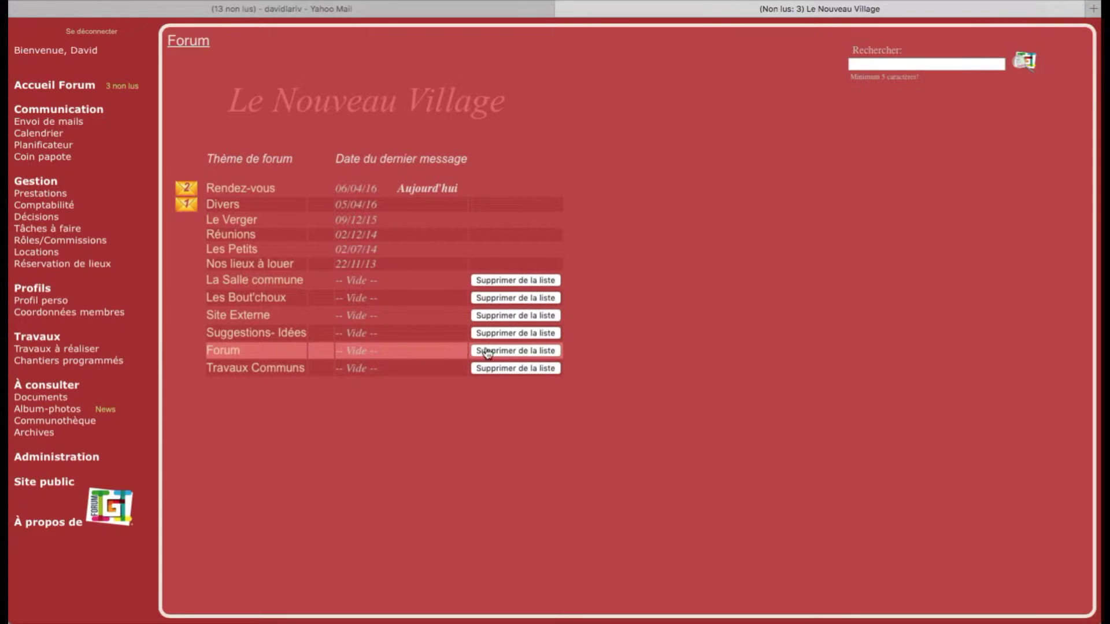
left_click(515, 355)
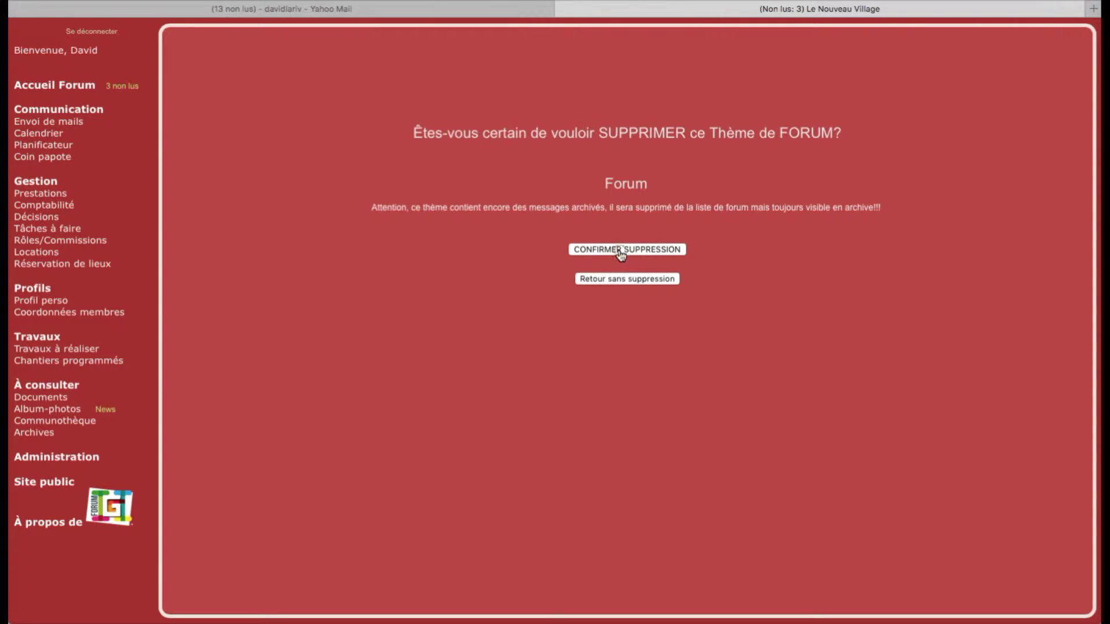
left_click(617, 249)
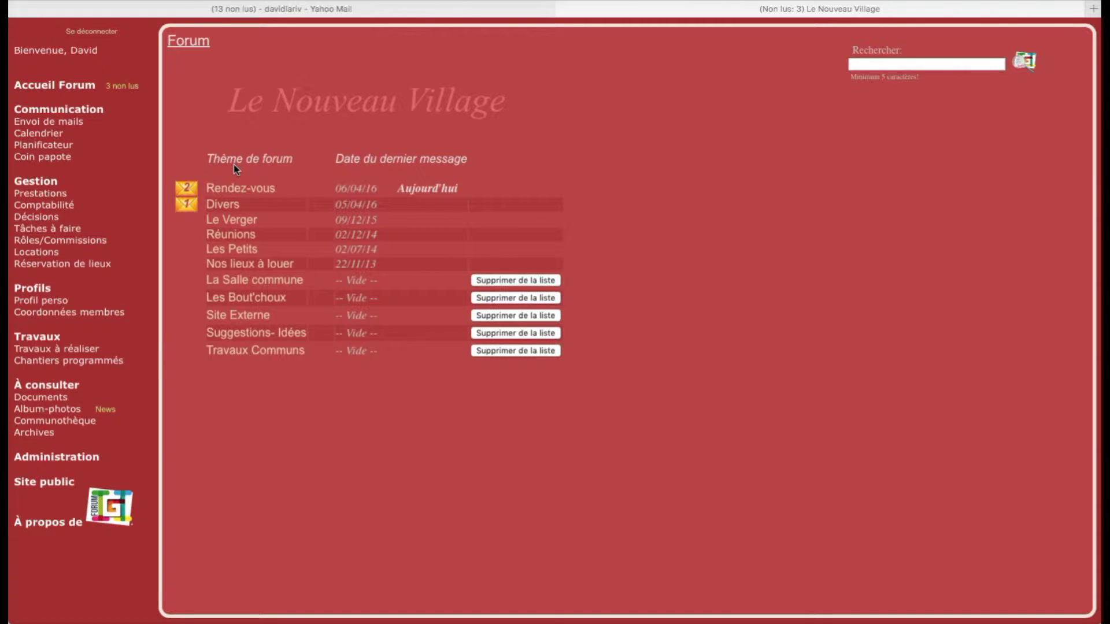
Create a new discussion in the "Divers" theme titled "Test" with the message "Blalbla".
left_click(234, 208)
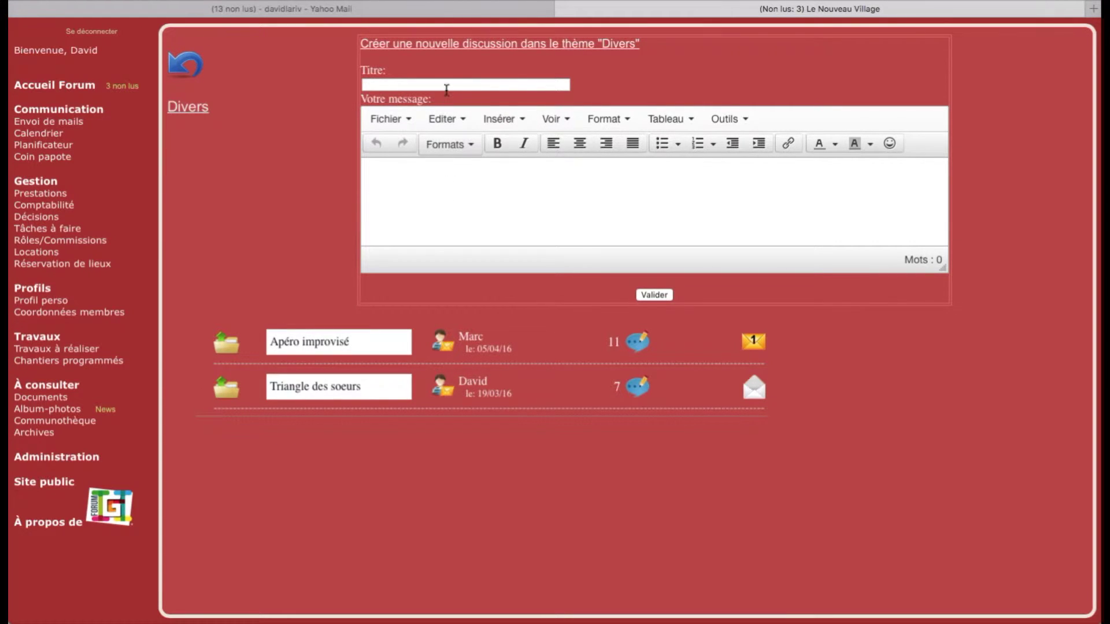
left_click(400, 85)
type("Test")
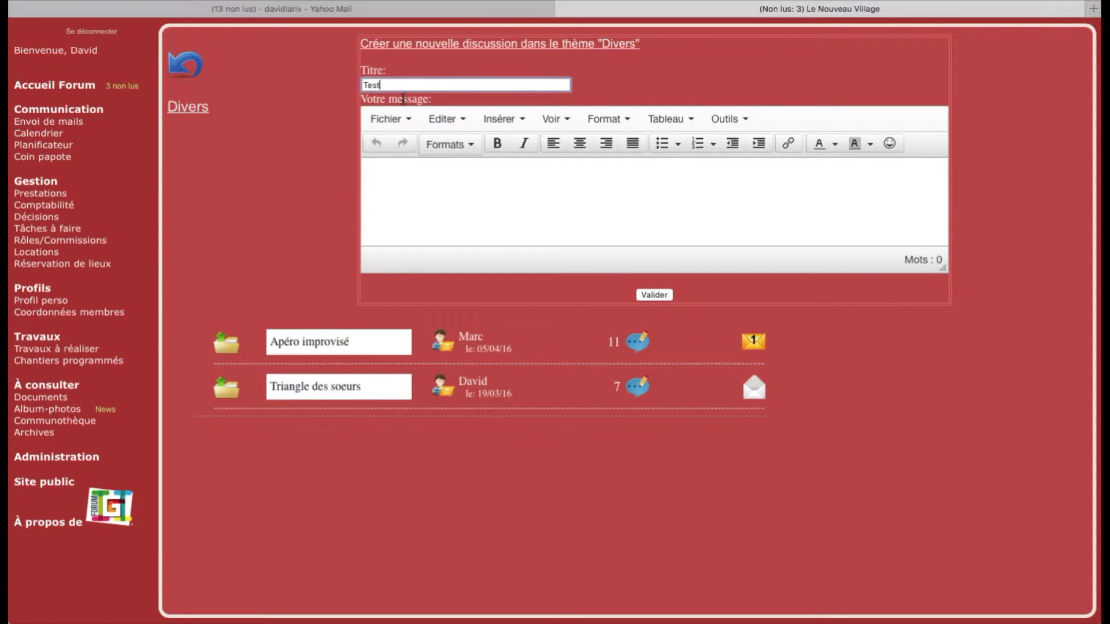
left_click(413, 192)
type("Blalbla")
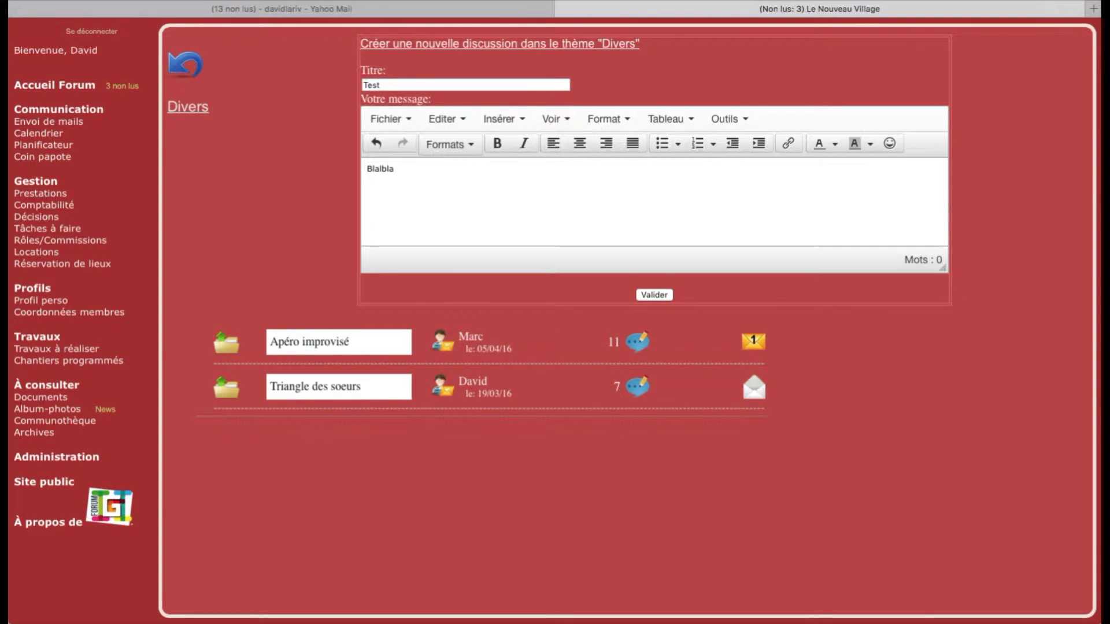
left_click(645, 296)
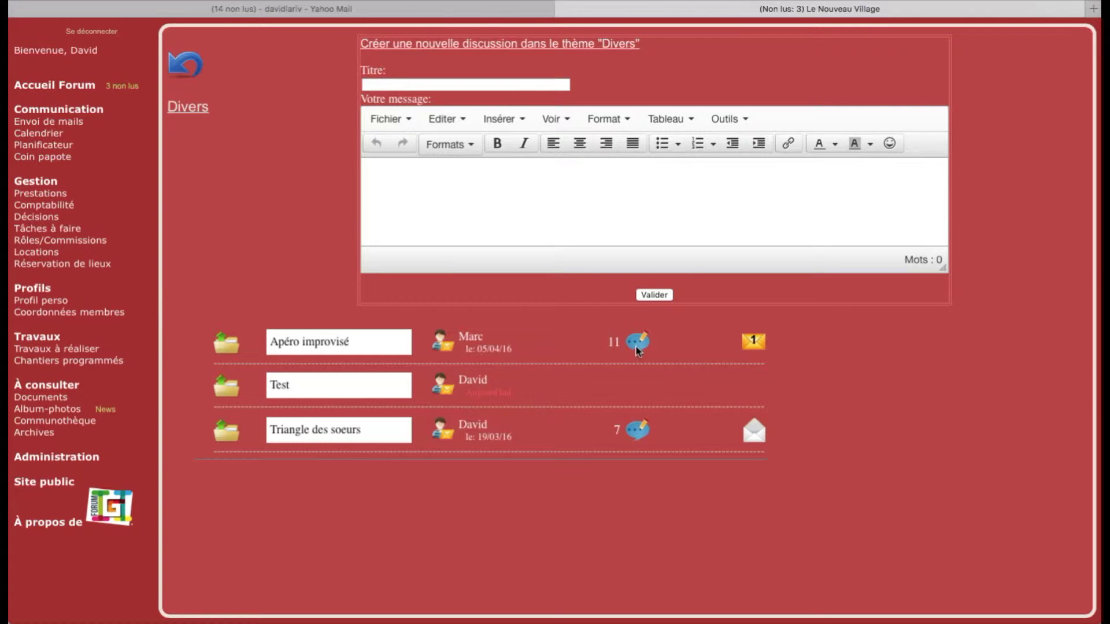
Open the "Apéro improvisé" discussion, jump to its latest message and return to the start.
left_click(220, 349)
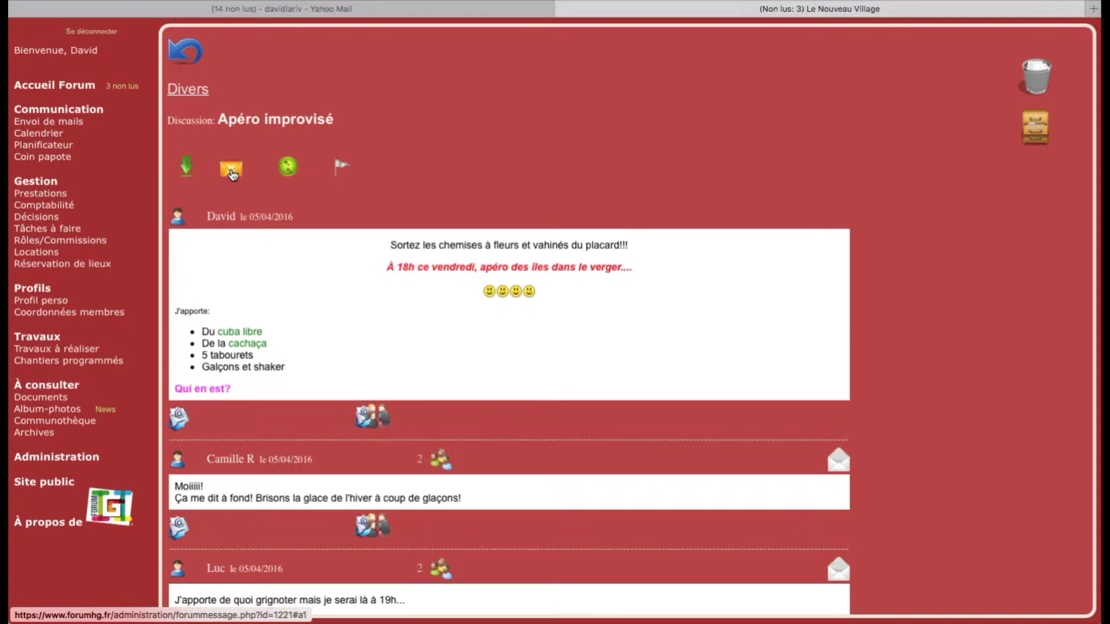
left_click(187, 173)
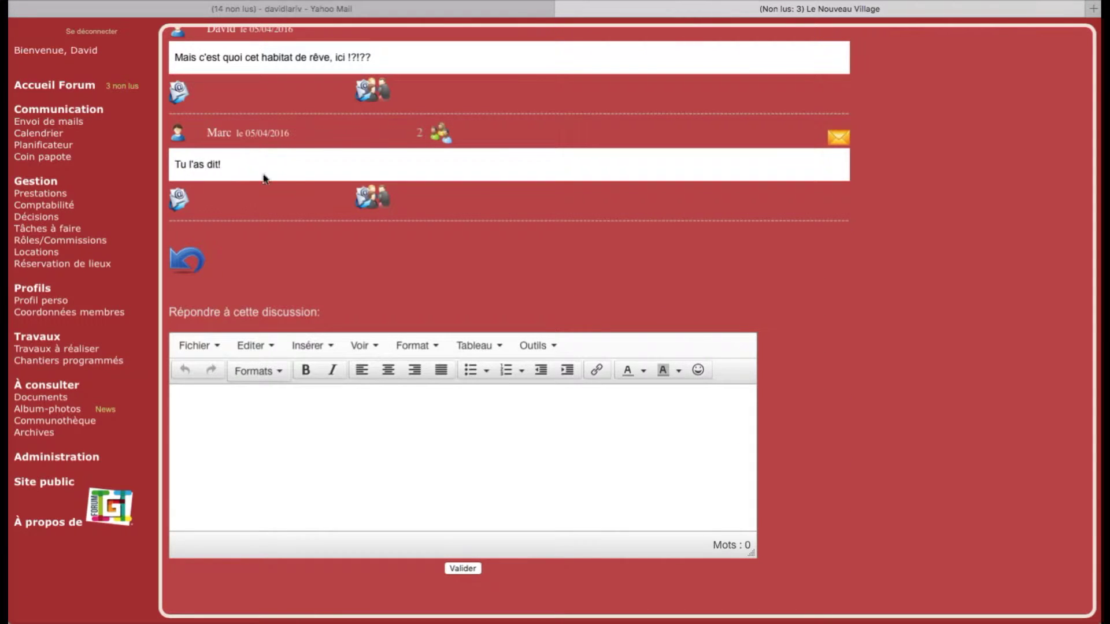
scroll(302, 185, "up", 15)
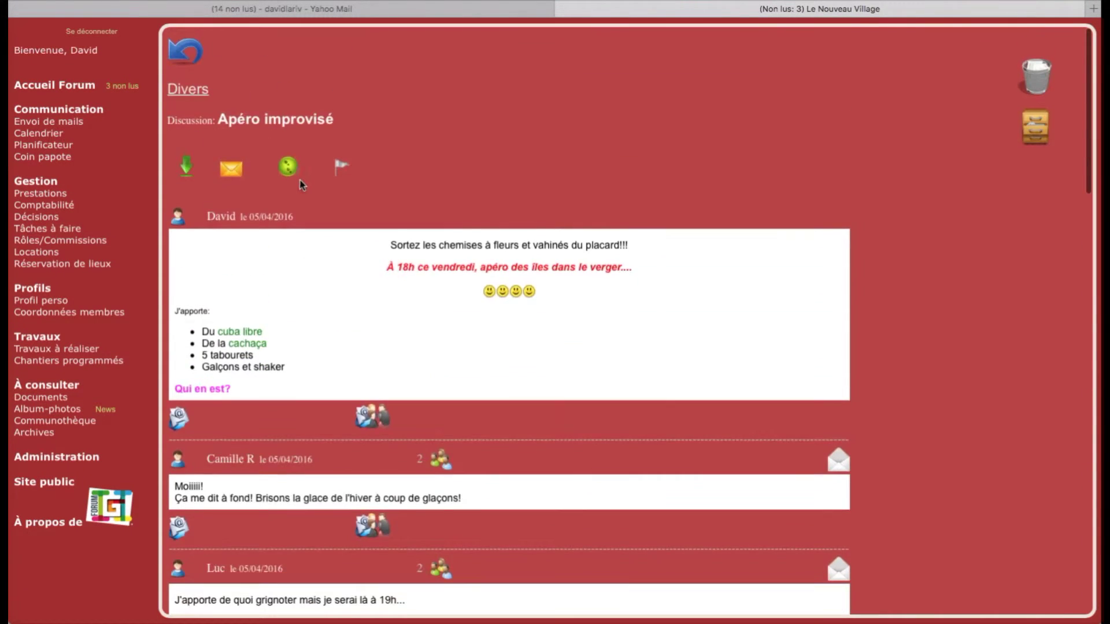
Jump to the first unread message in the discussion and go back up to the opening message.
left_click(230, 172)
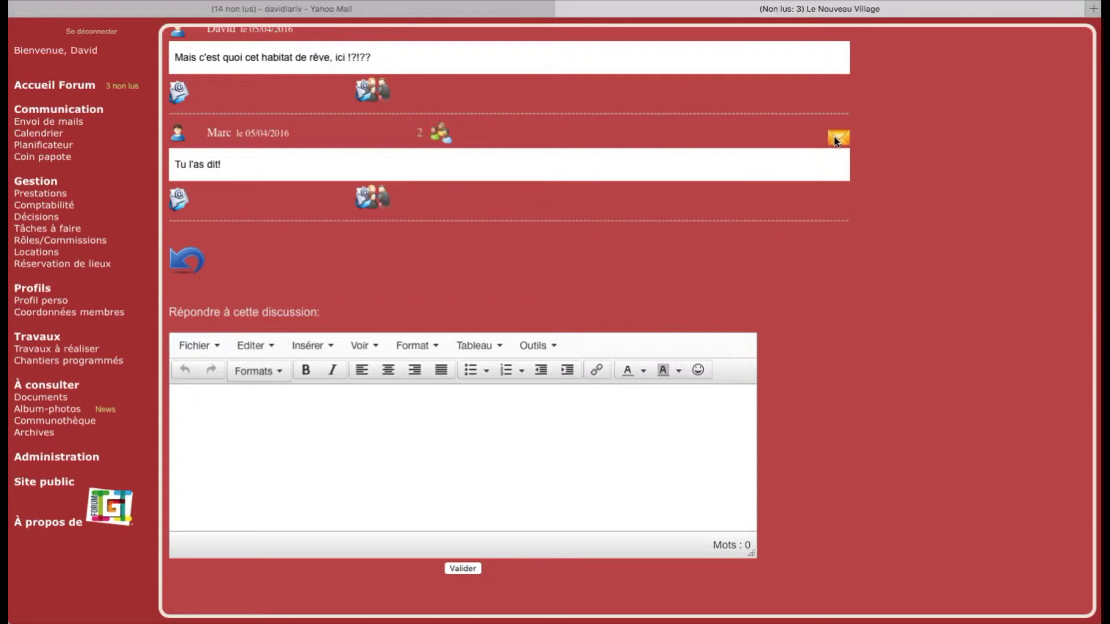
scroll(674, 149, "up", 4)
scroll(614, 166, "up", 8)
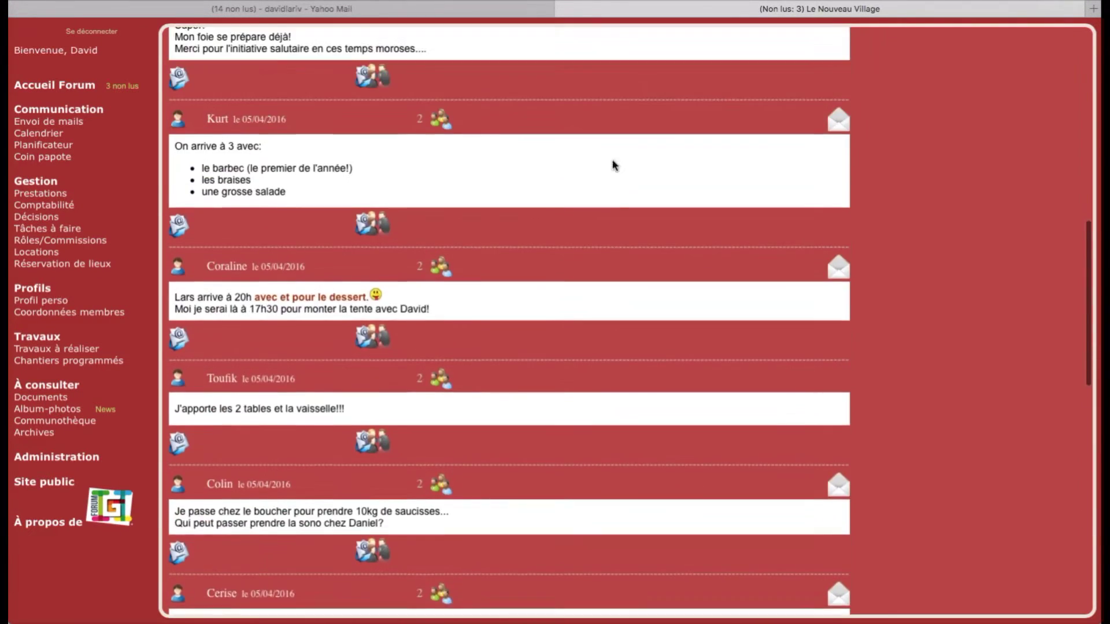
scroll(614, 166, "up", 10)
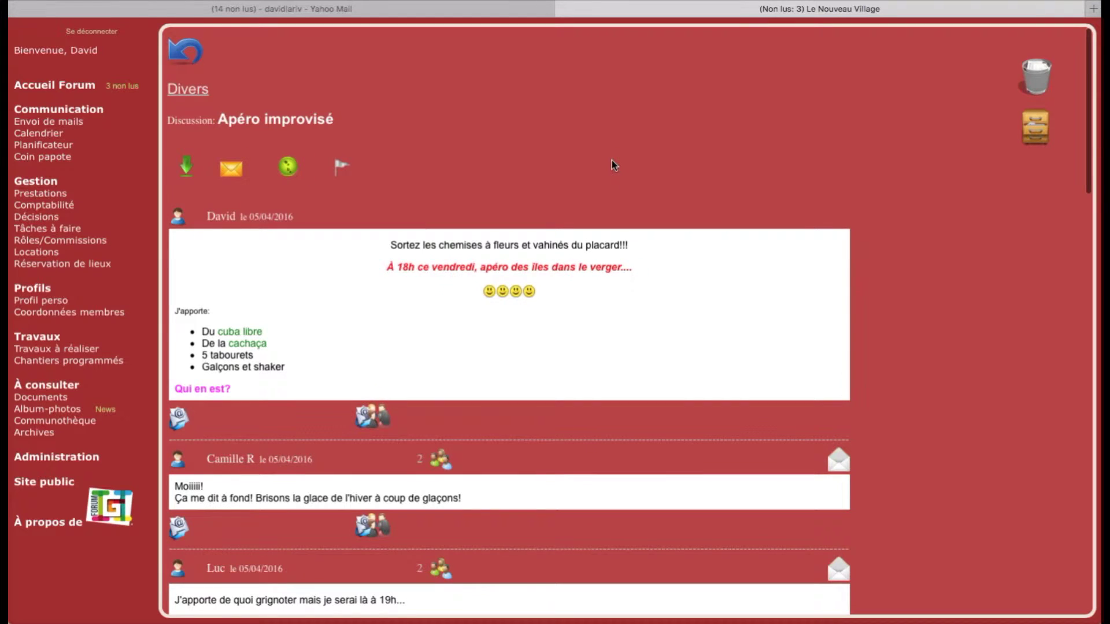
Mark the message about the niece babysitting all the kids as unread.
scroll(620, 226, "down", 3)
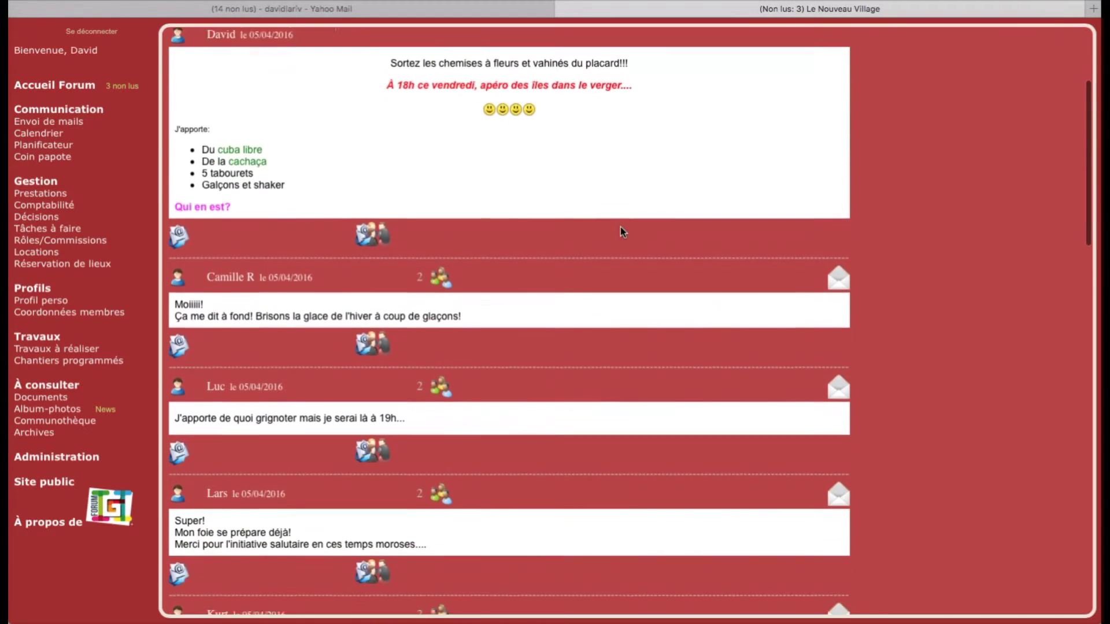
scroll(620, 226, "down", 9)
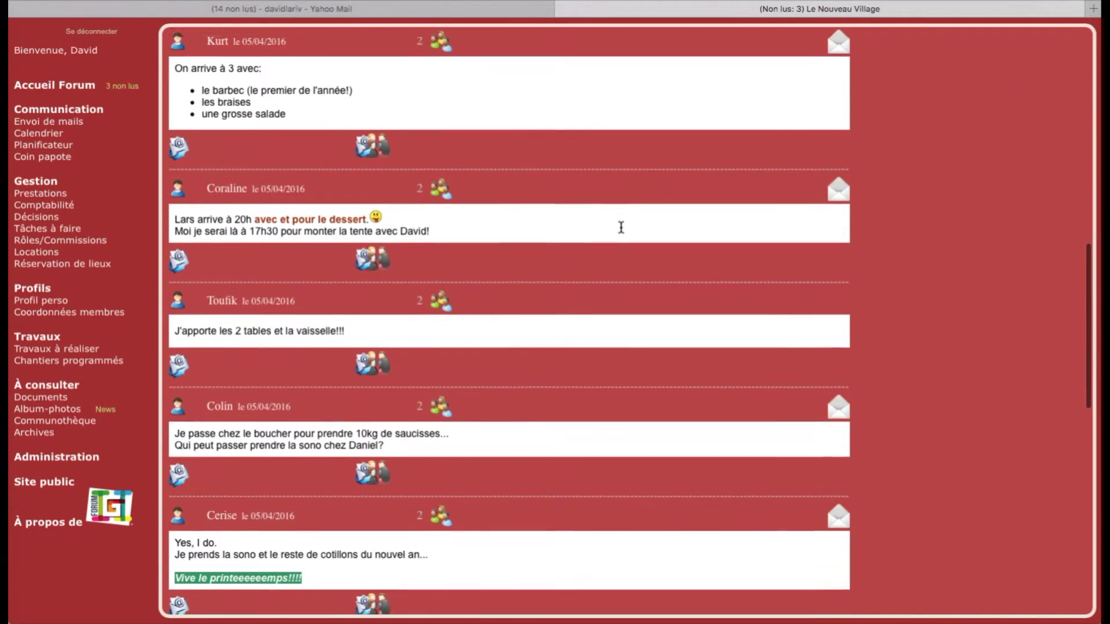
scroll(621, 227, "up", 12)
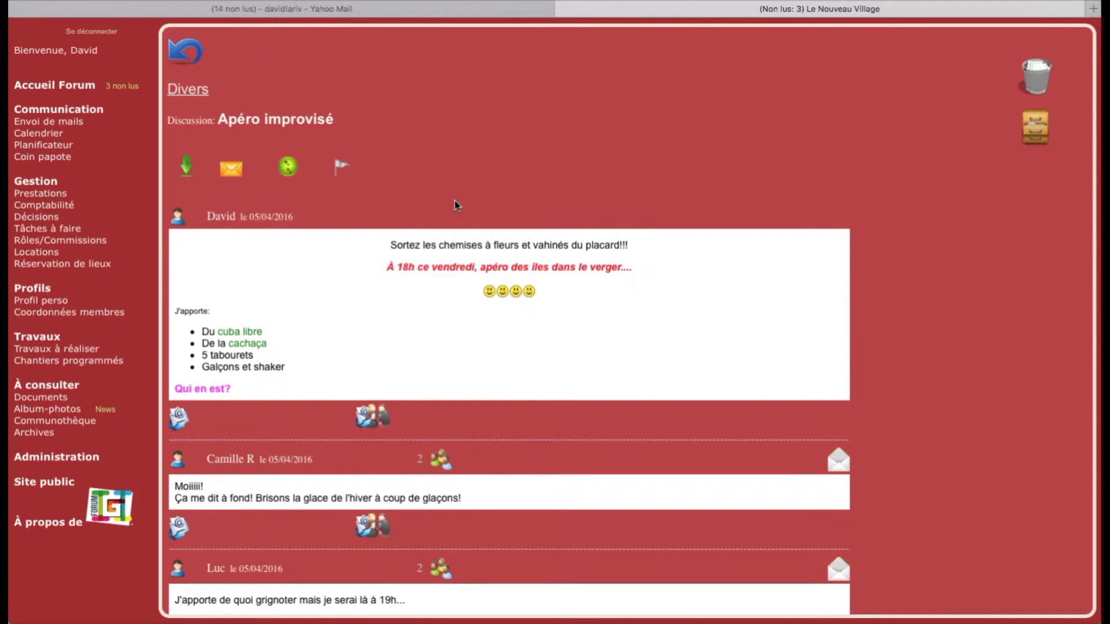
scroll(455, 204, "down", 4)
scroll(455, 203, "up", 3)
scroll(455, 203, "down", 15)
scroll(457, 205, "up", 5)
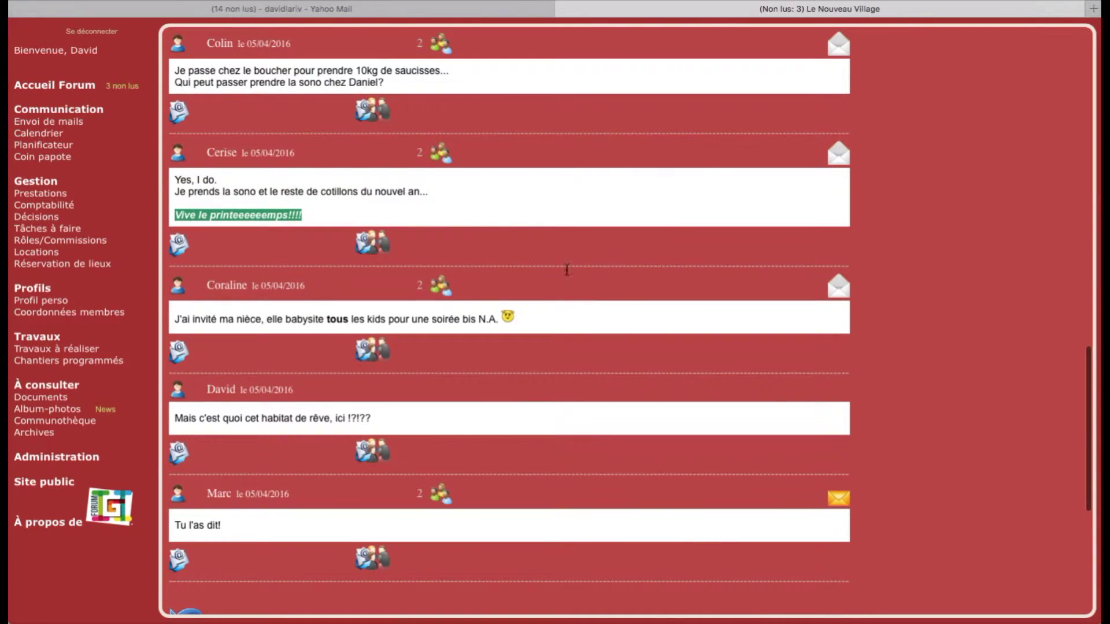
left_click(838, 292)
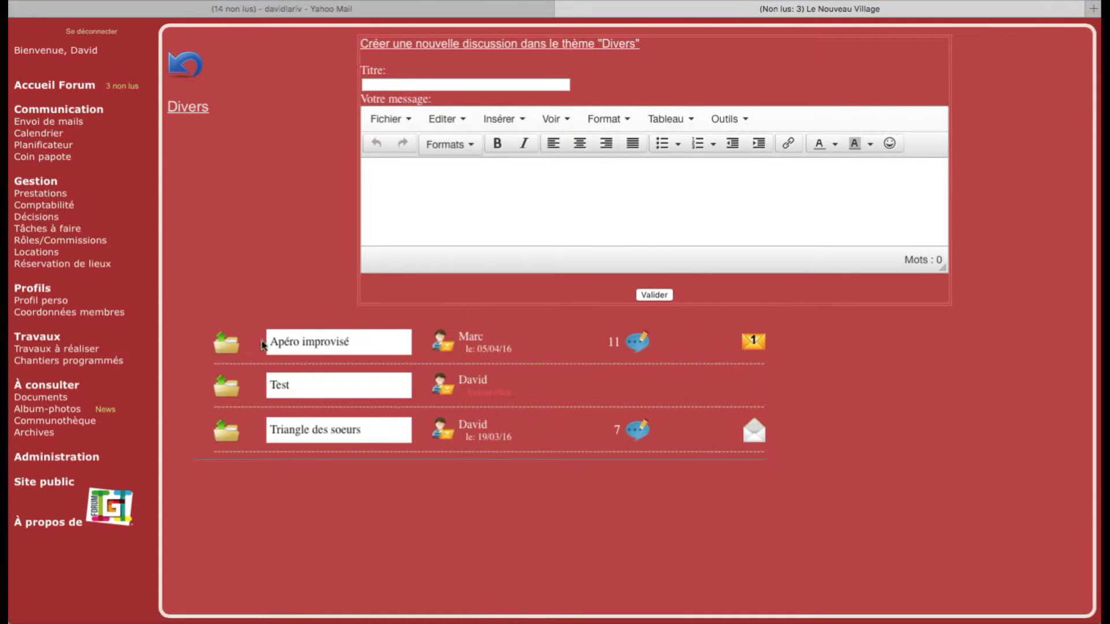
Reopen the "Apéro improvisé" discussion, jump to its first unread message and review the read status of the messages.
left_click(227, 346)
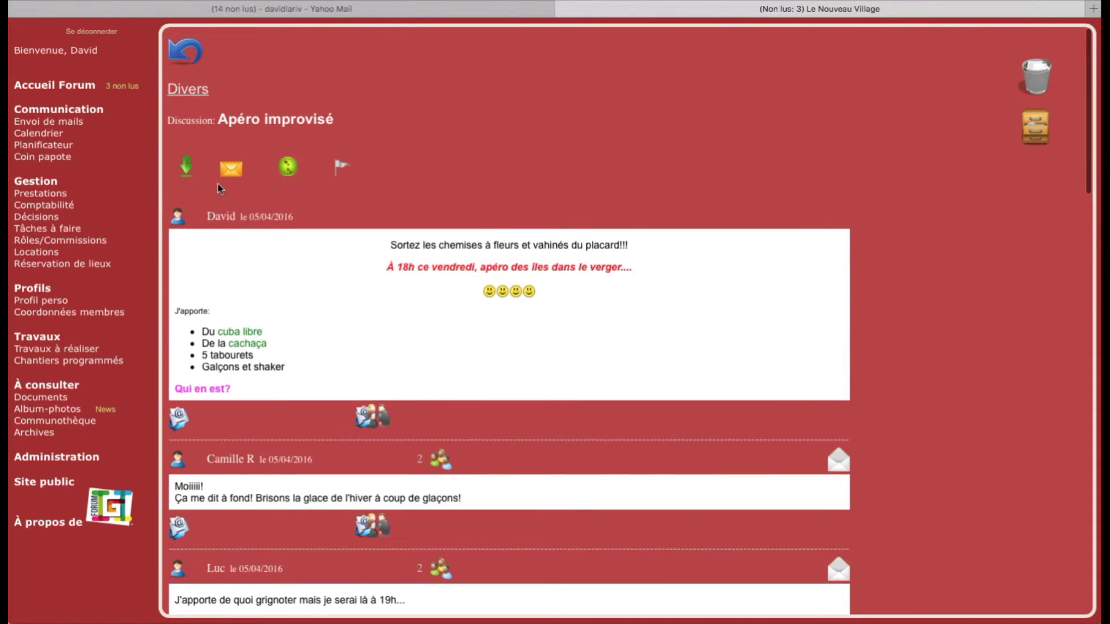
left_click(232, 172)
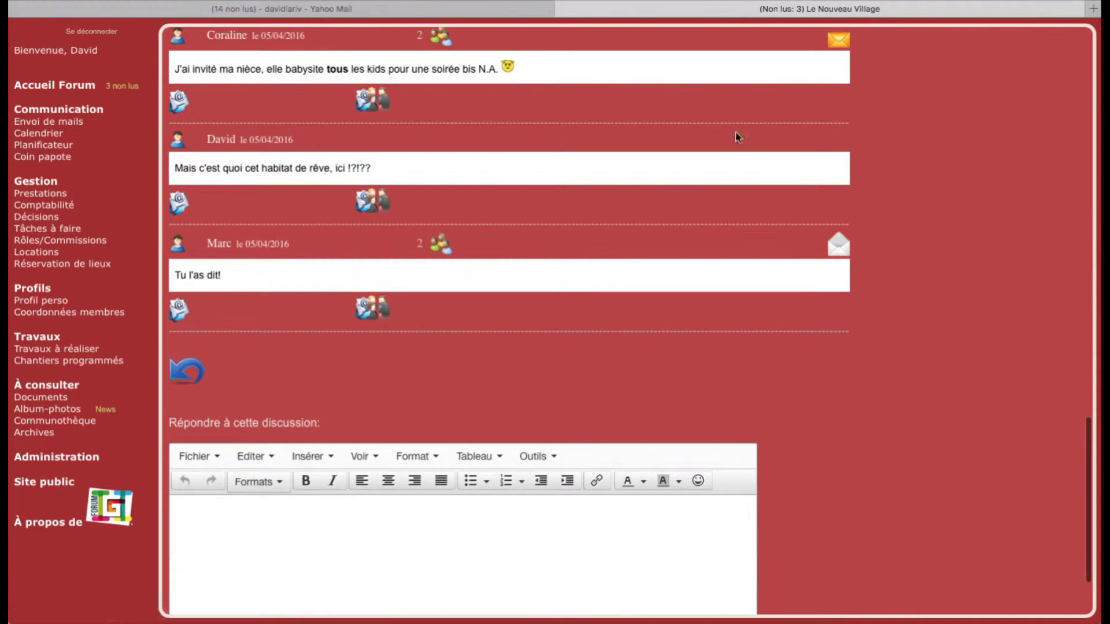
scroll(765, 84, "up", 3)
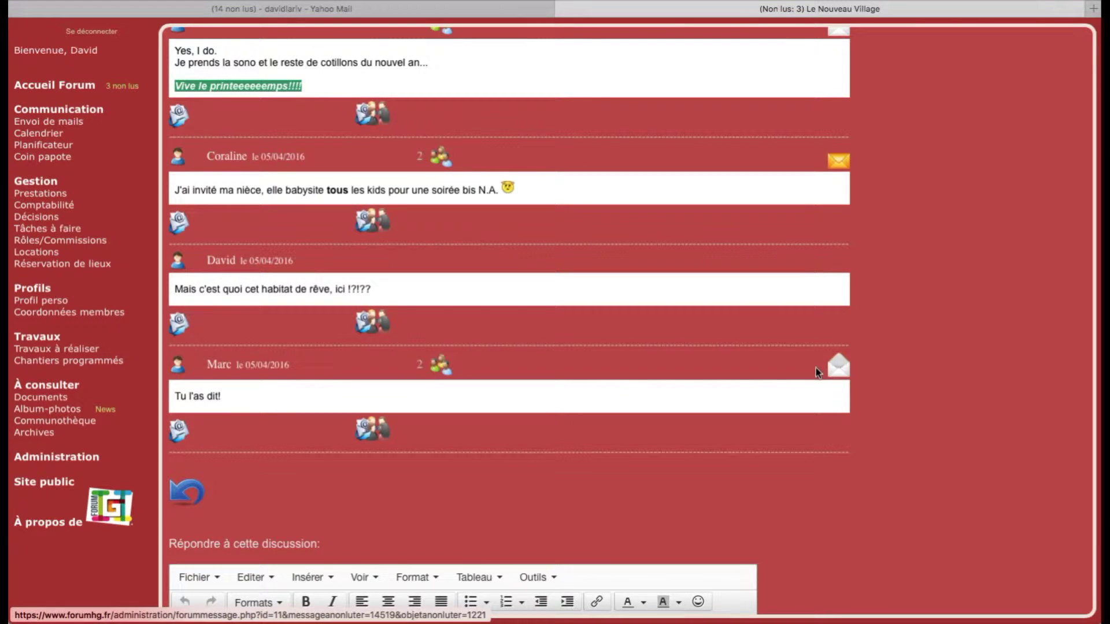
scroll(775, 318, "up", 10)
scroll(775, 318, "up", 10)
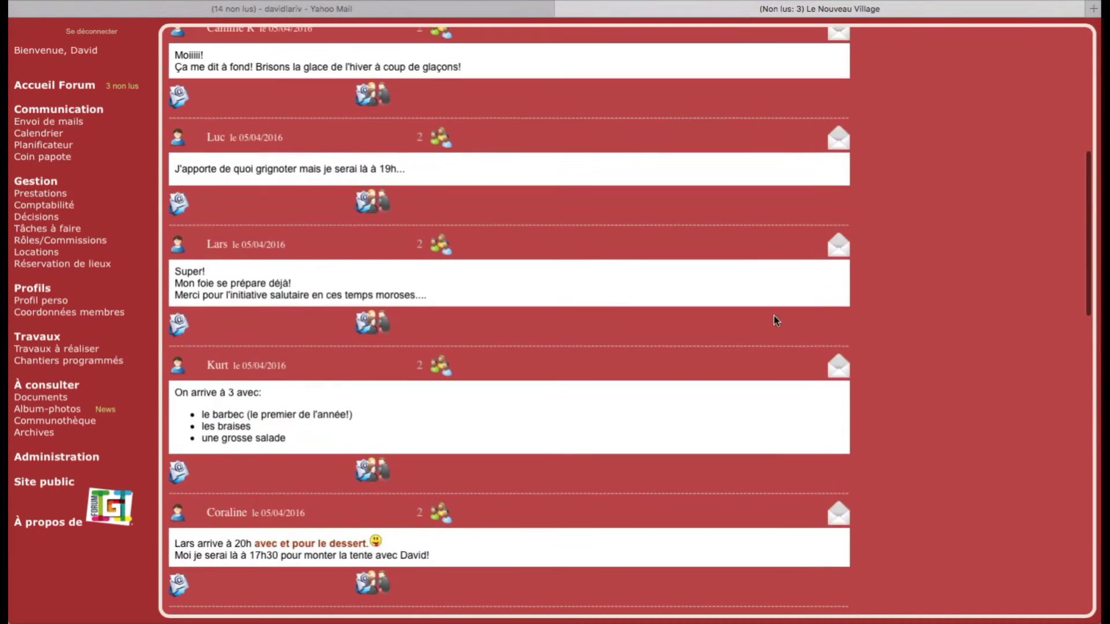
scroll(773, 315, "up", 8)
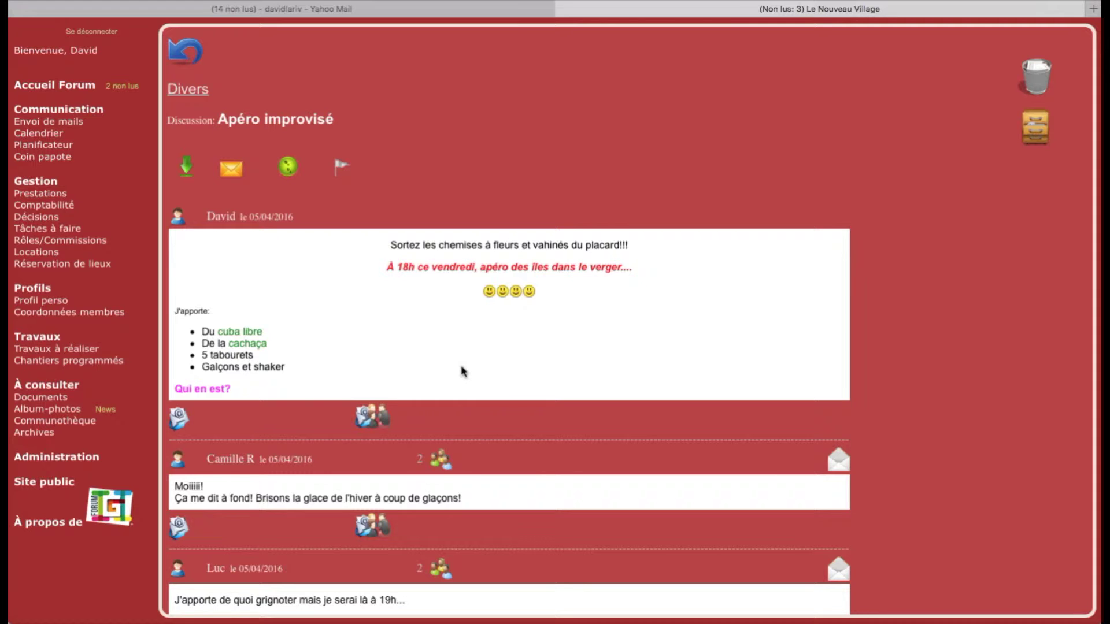
Show the emoticon choices in the reply editor below the messages and return to the start of the discussion.
scroll(441, 326, "down", 20)
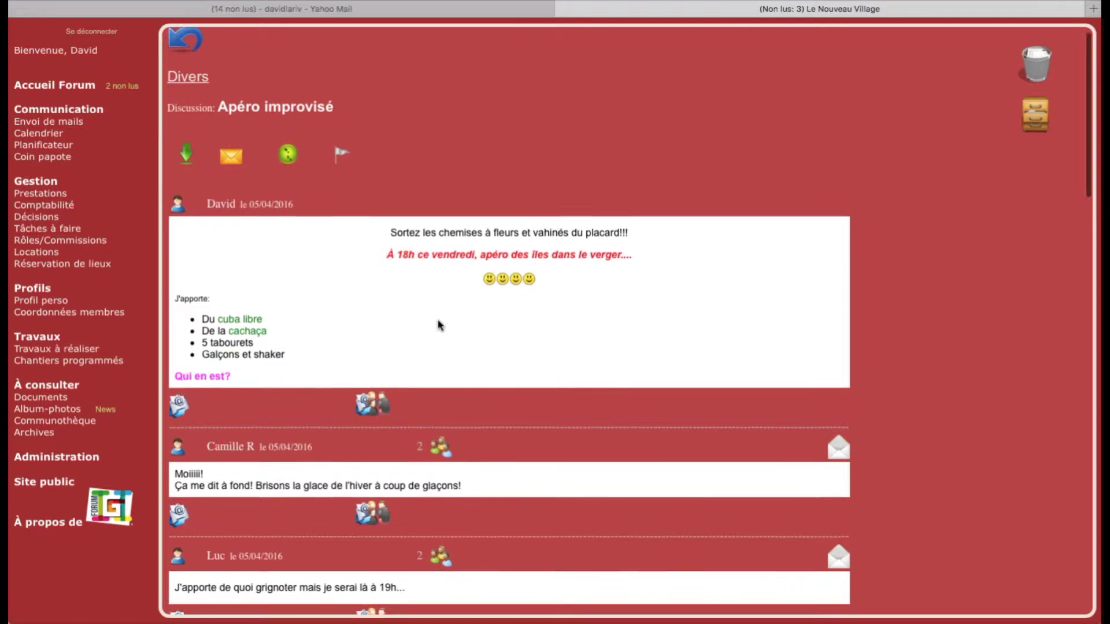
scroll(437, 325, "down", 5)
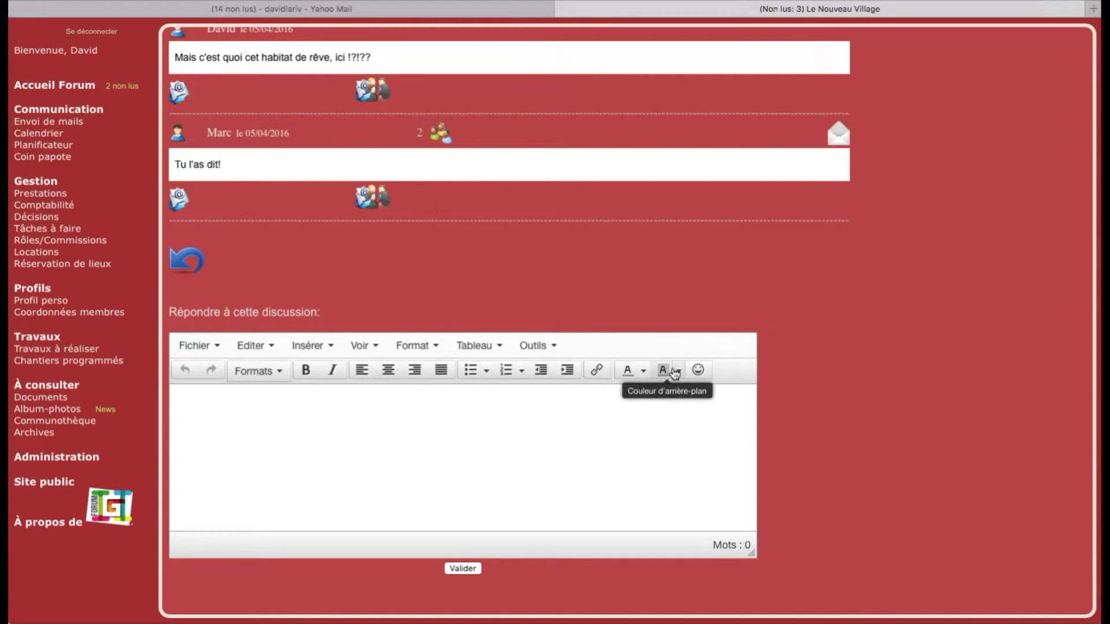
left_click(697, 371)
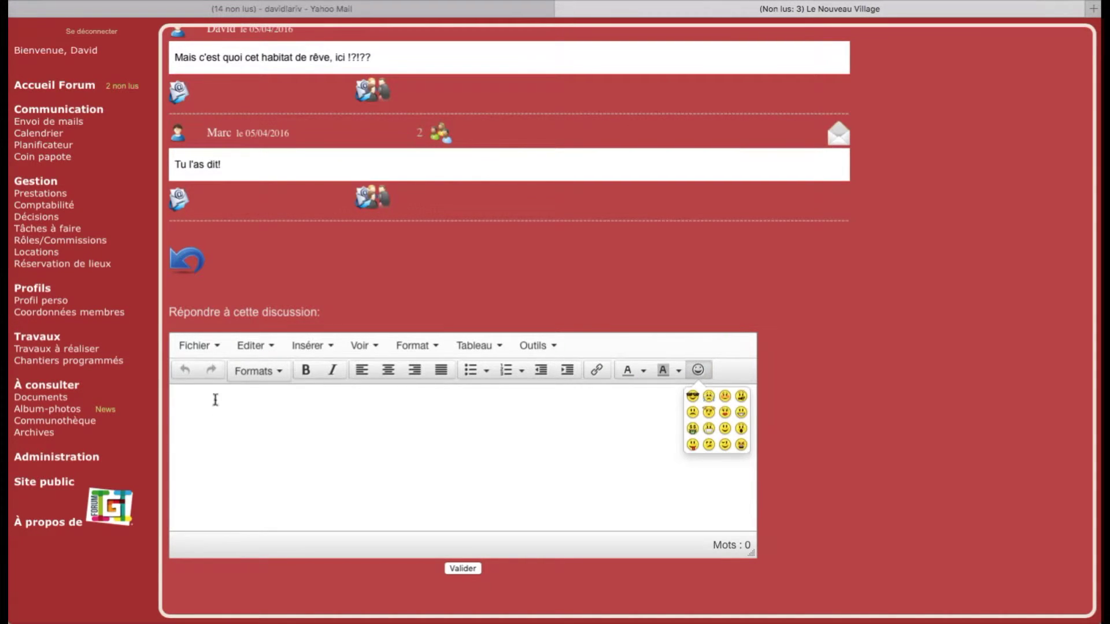
scroll(325, 294, "up", 20)
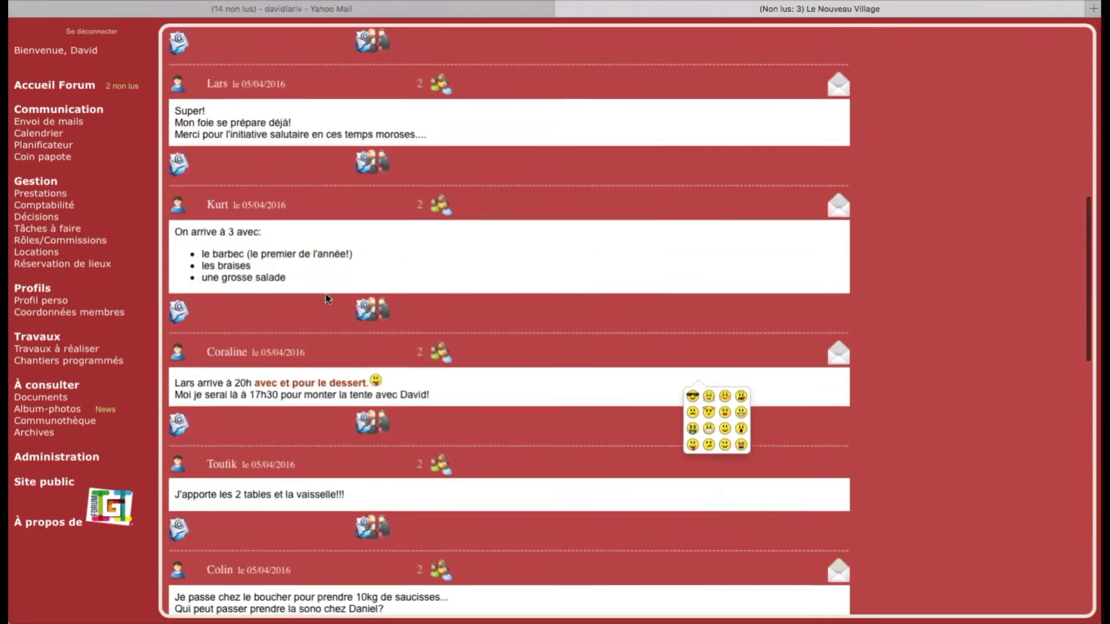
scroll(325, 297, "down", 5)
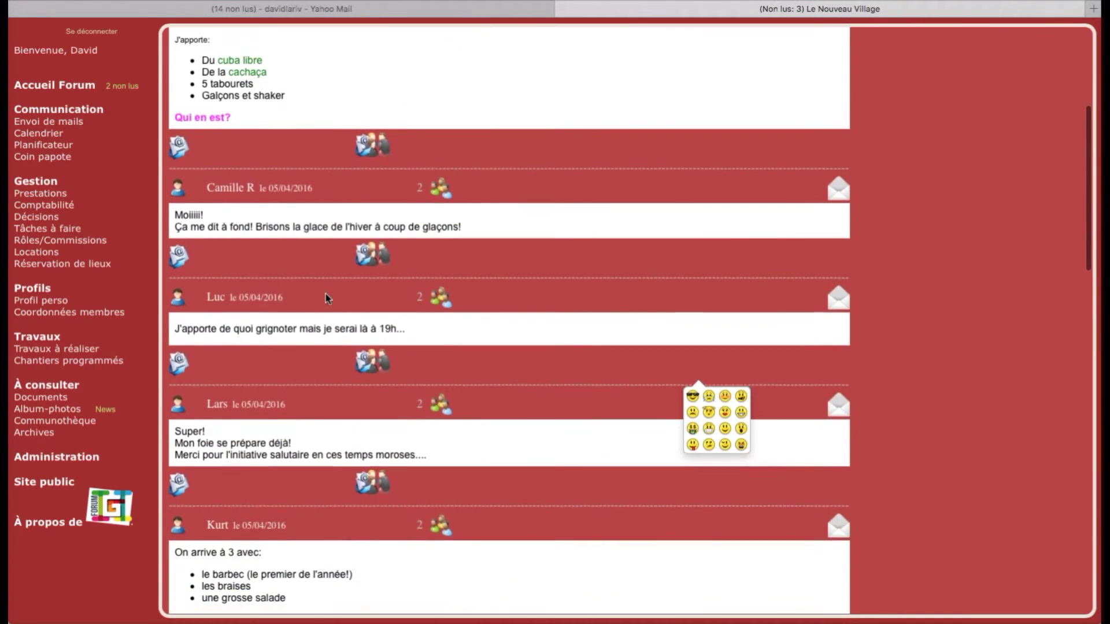
scroll(325, 295, "up", 5)
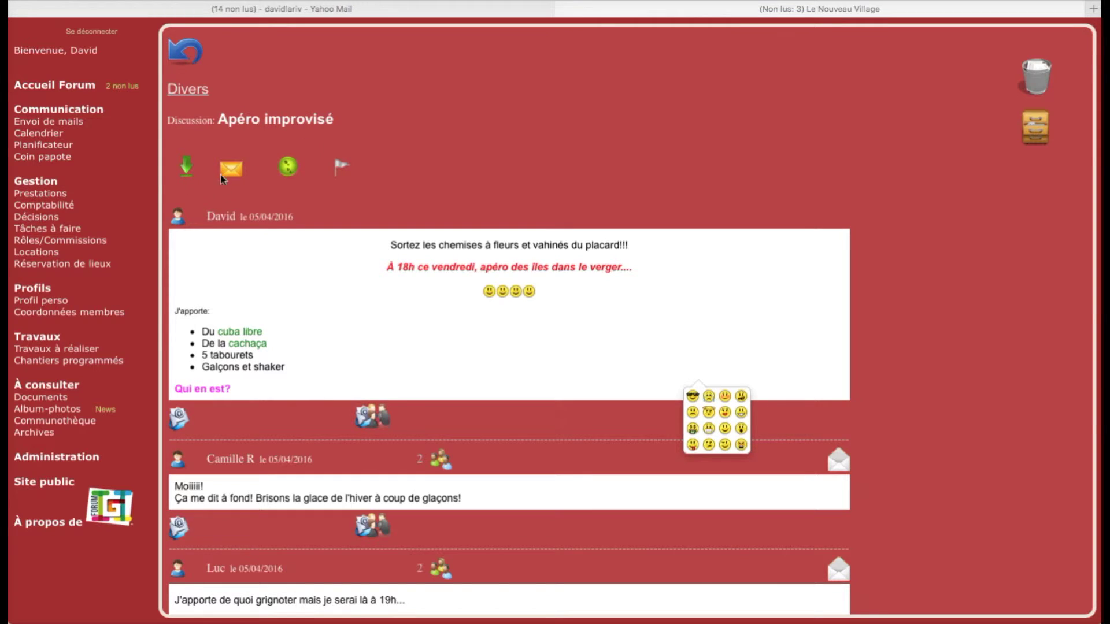
Jump to the end of the discussion once more and go back to its first message.
left_click(186, 169)
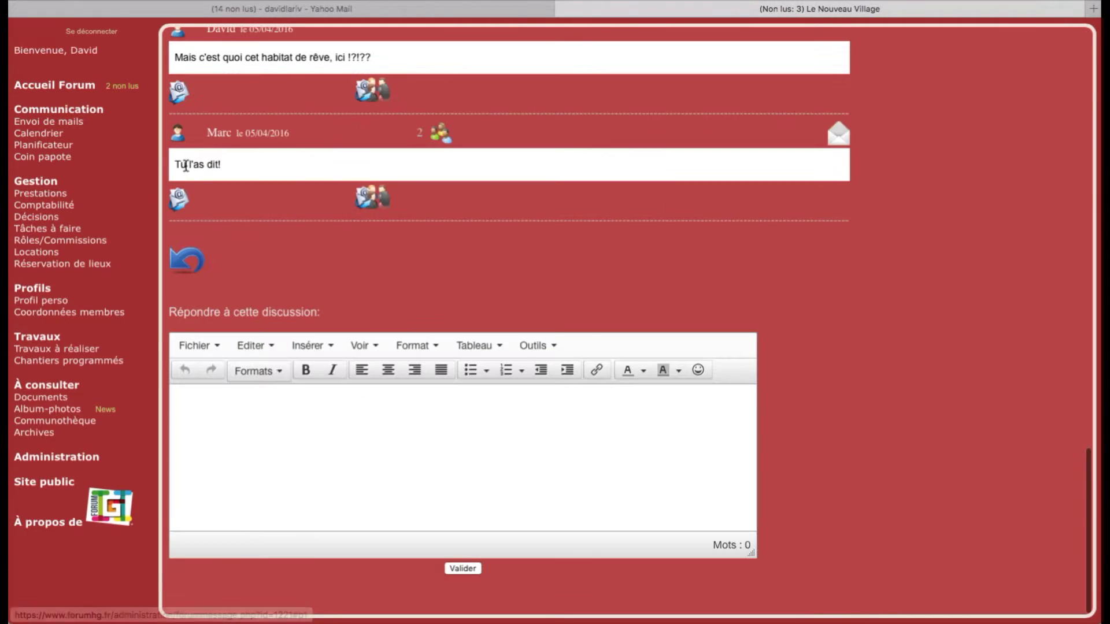
scroll(186, 170, "up", 10)
scroll(187, 170, "up", 6)
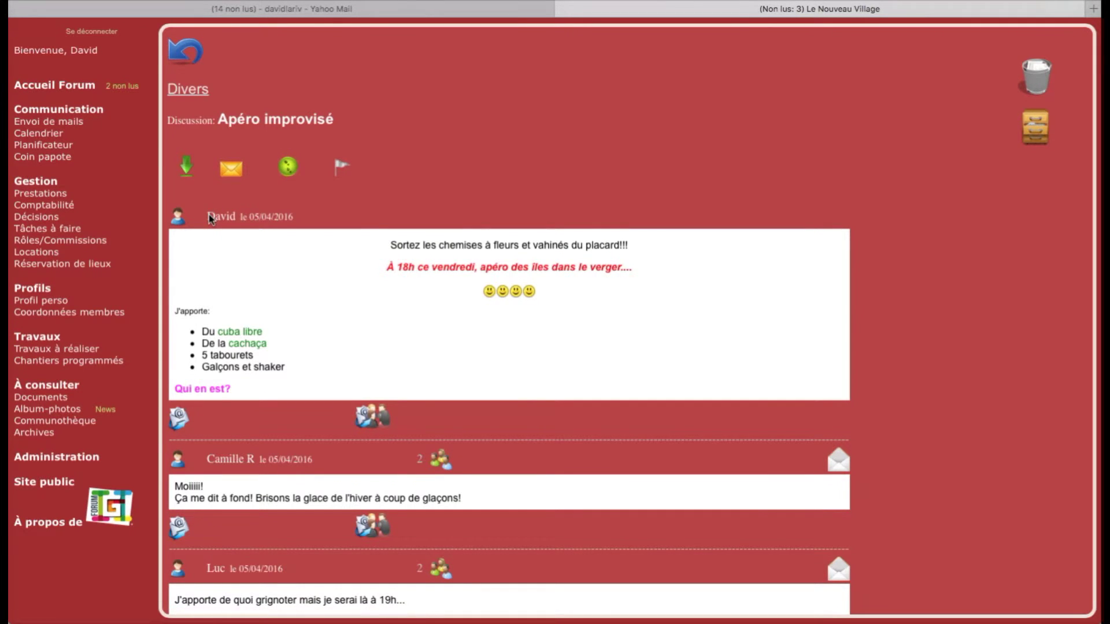
Mark all messages of the "Apéro improvisé" discussion as read and look through the whole discussion.
left_click(230, 169)
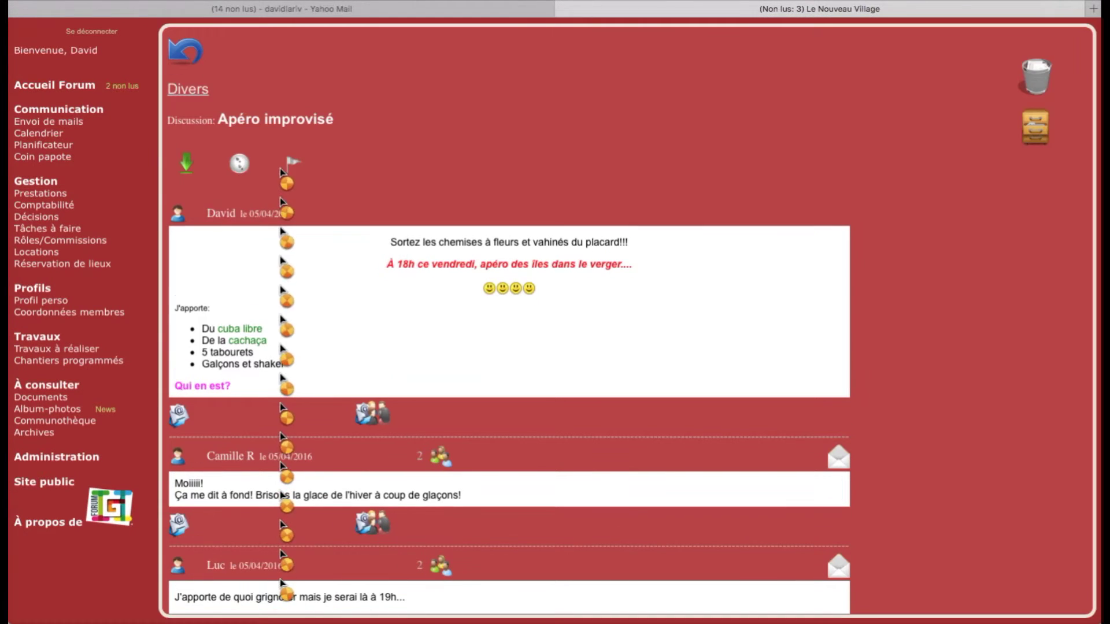
left_click(239, 170)
scroll(266, 253, "down", 8)
scroll(266, 253, "down", 15)
scroll(263, 249, "down", 3)
scroll(263, 248, "up", 12)
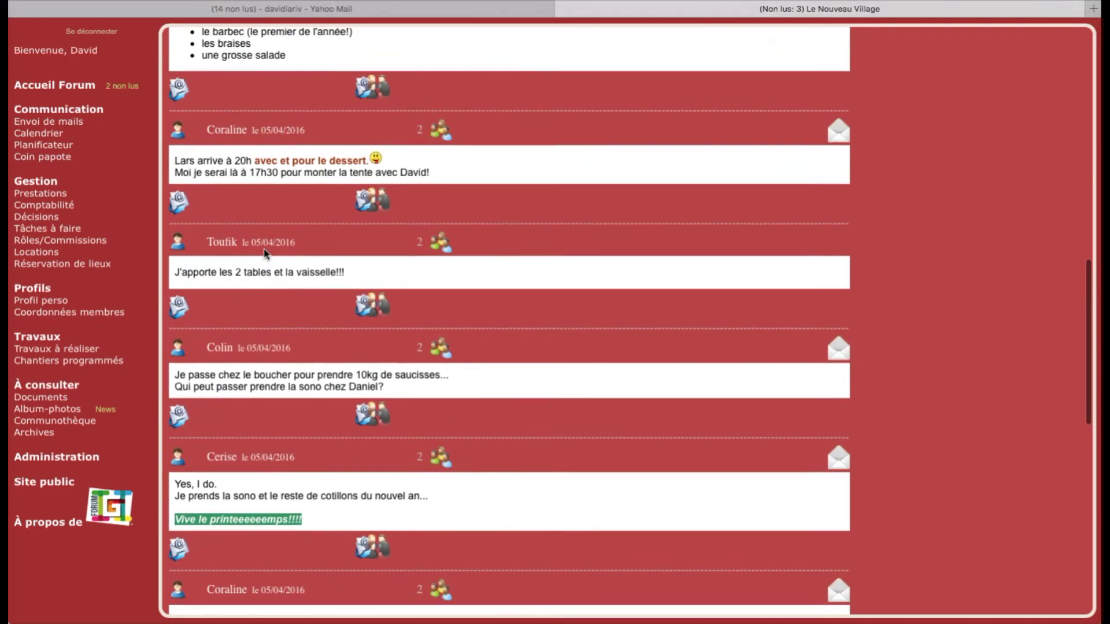
scroll(265, 253, "up", 14)
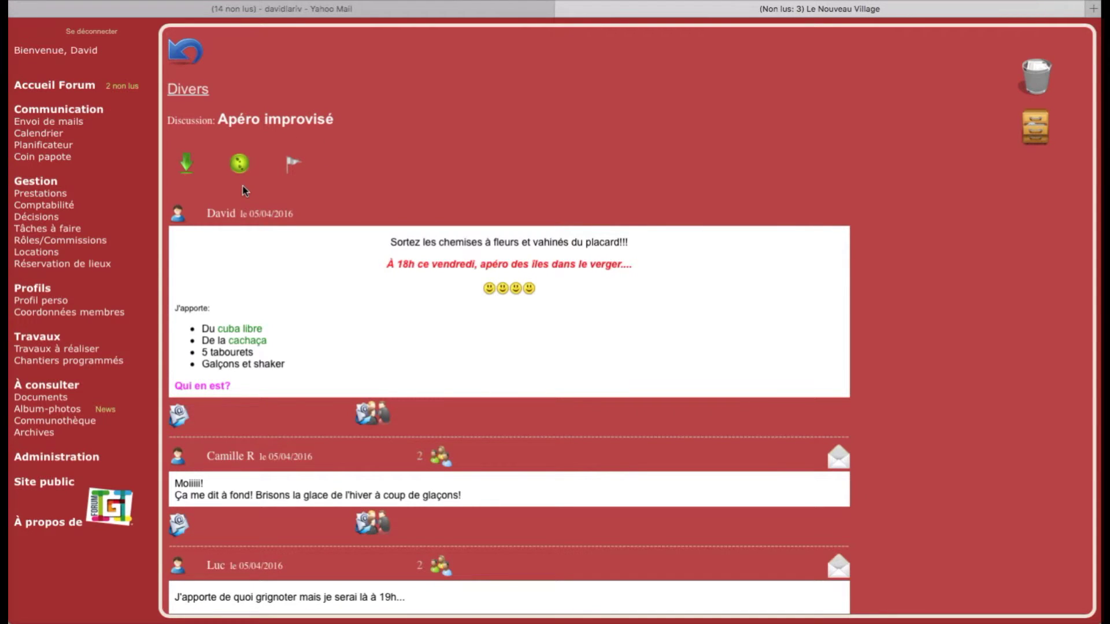
Flag the "Apéro improvisé" discussion and return through the "Divers" theme to the forum's theme list.
left_click(293, 167)
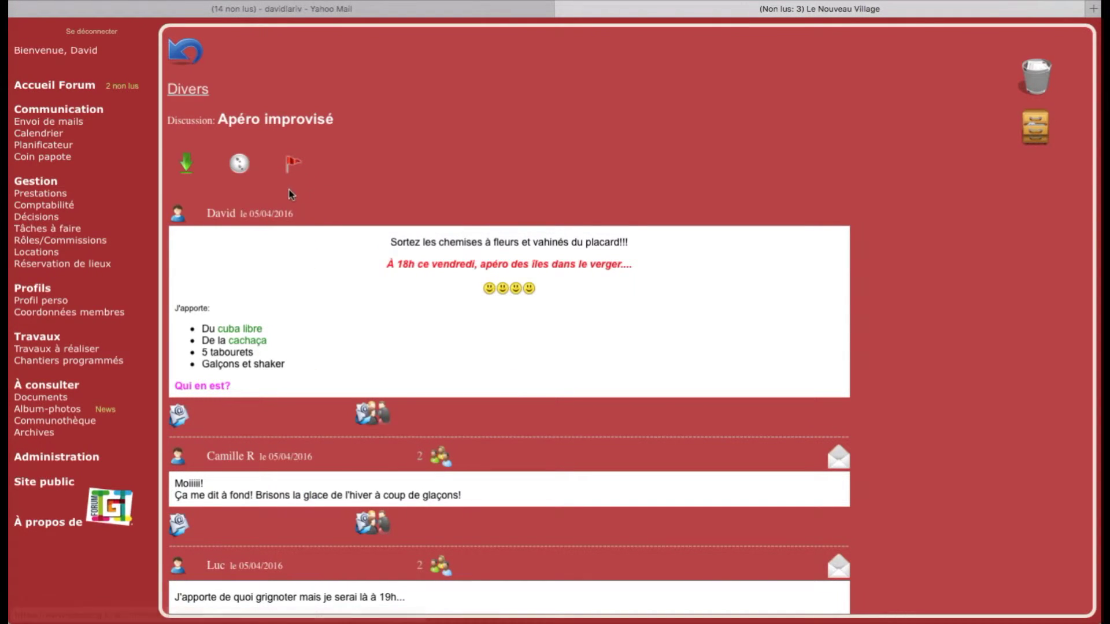
left_click(180, 60)
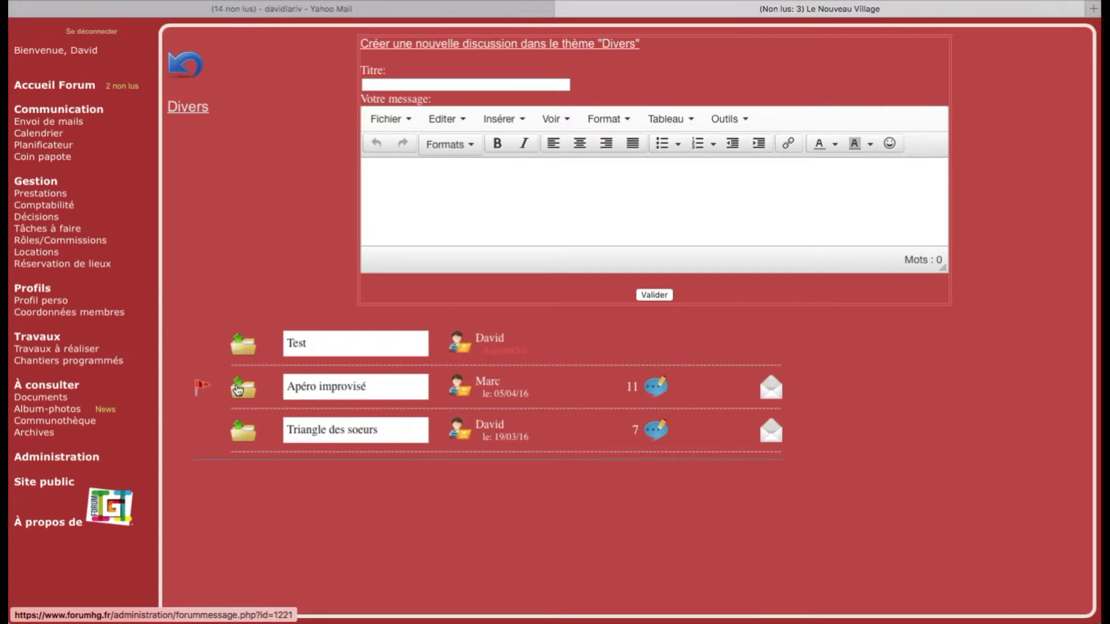
left_click(185, 65)
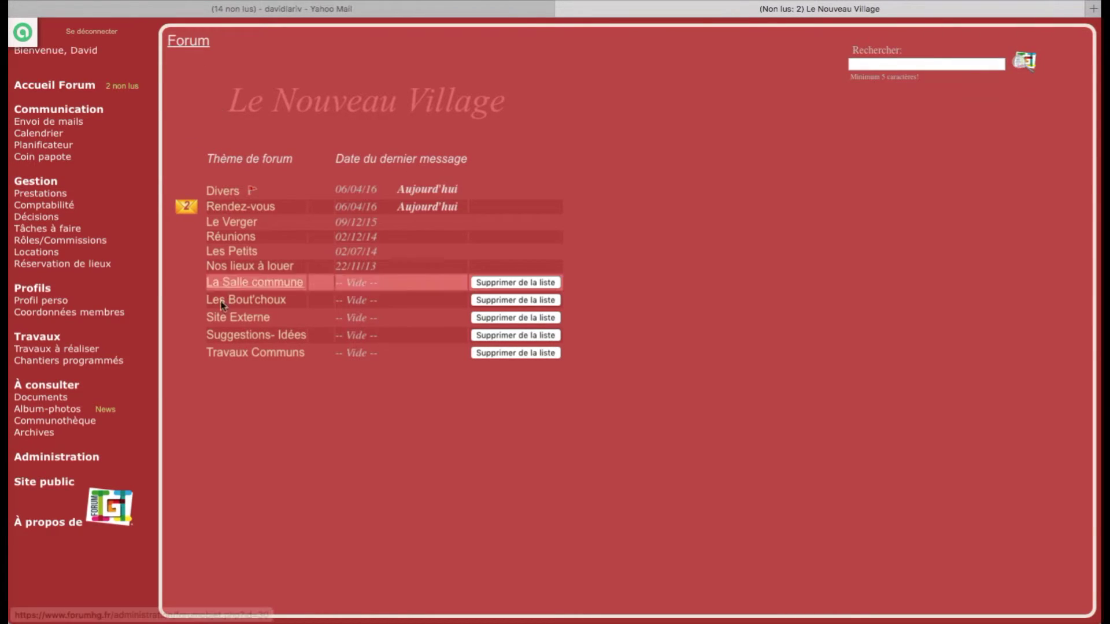
Reopen the "Apéro improvisé" discussion in the "Divers" theme and e-mail its first message to the "Gestion Forum" group.
left_click(221, 192)
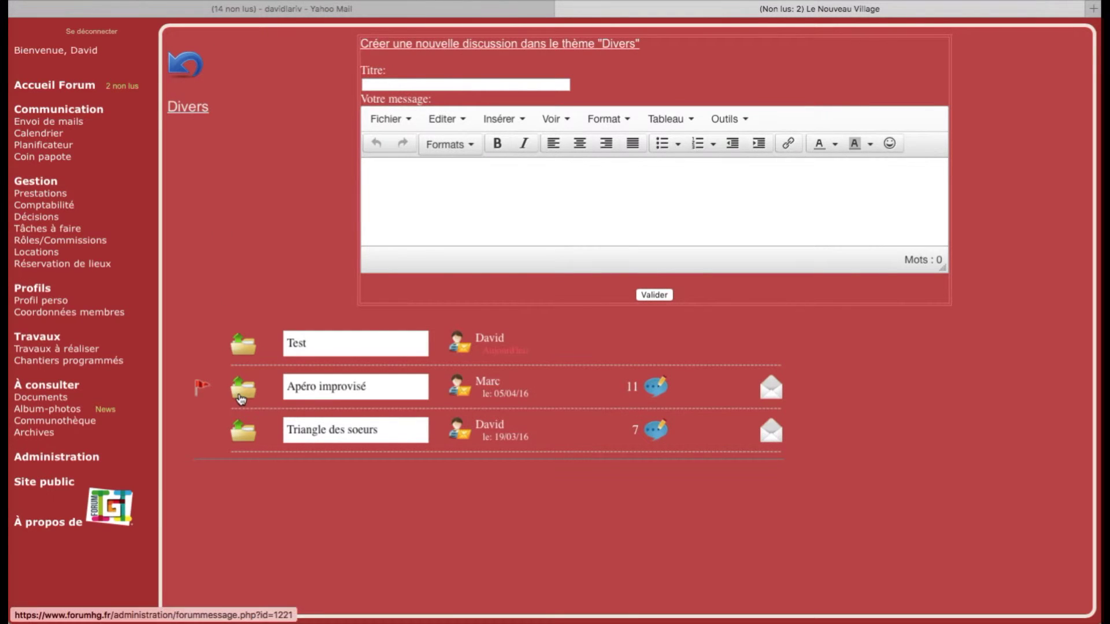
left_click(242, 396)
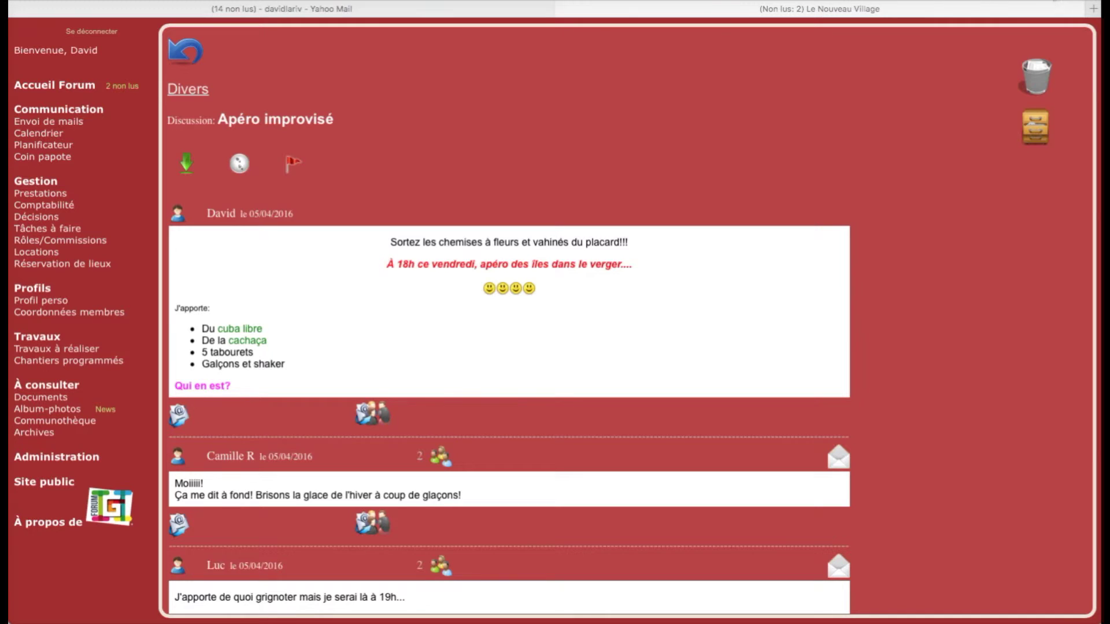
scroll(454, 177, "down", 3)
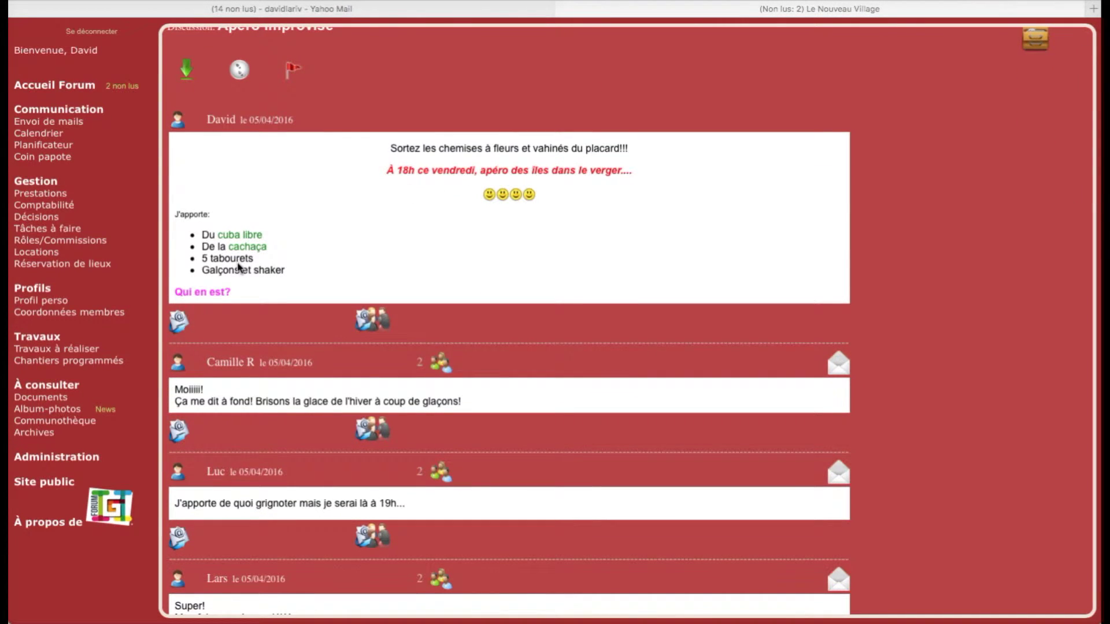
left_click(182, 326)
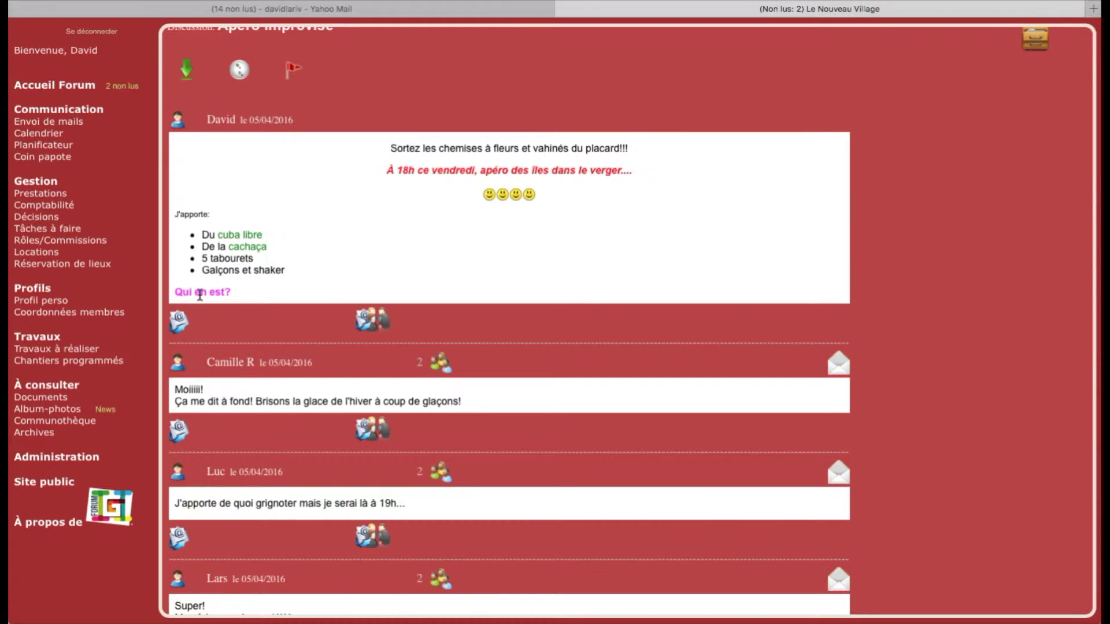
left_click(373, 326)
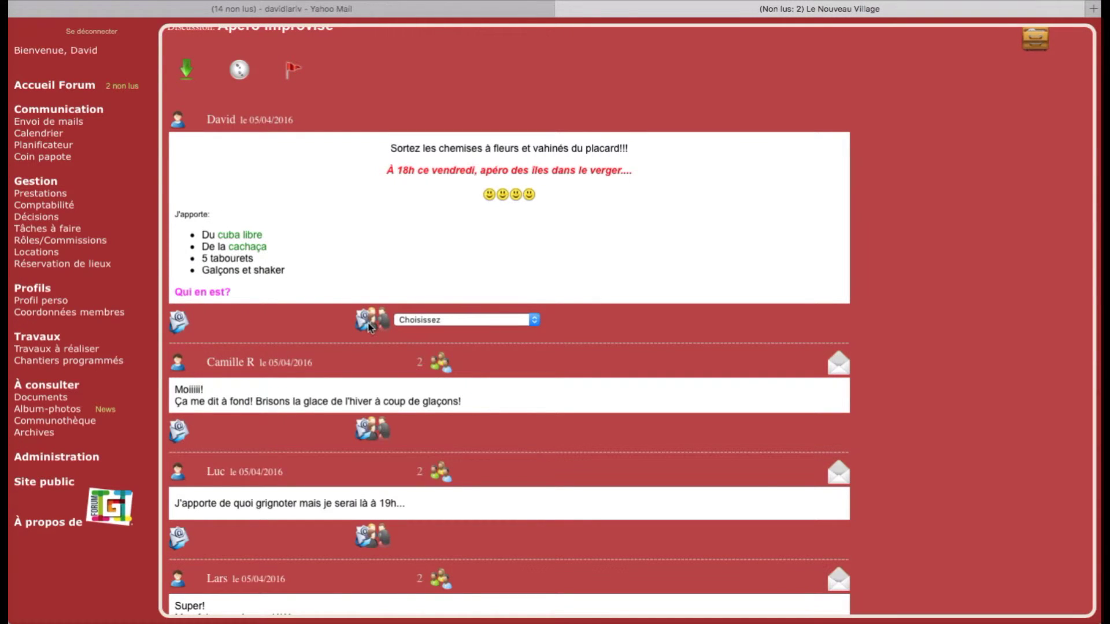
left_click(432, 321)
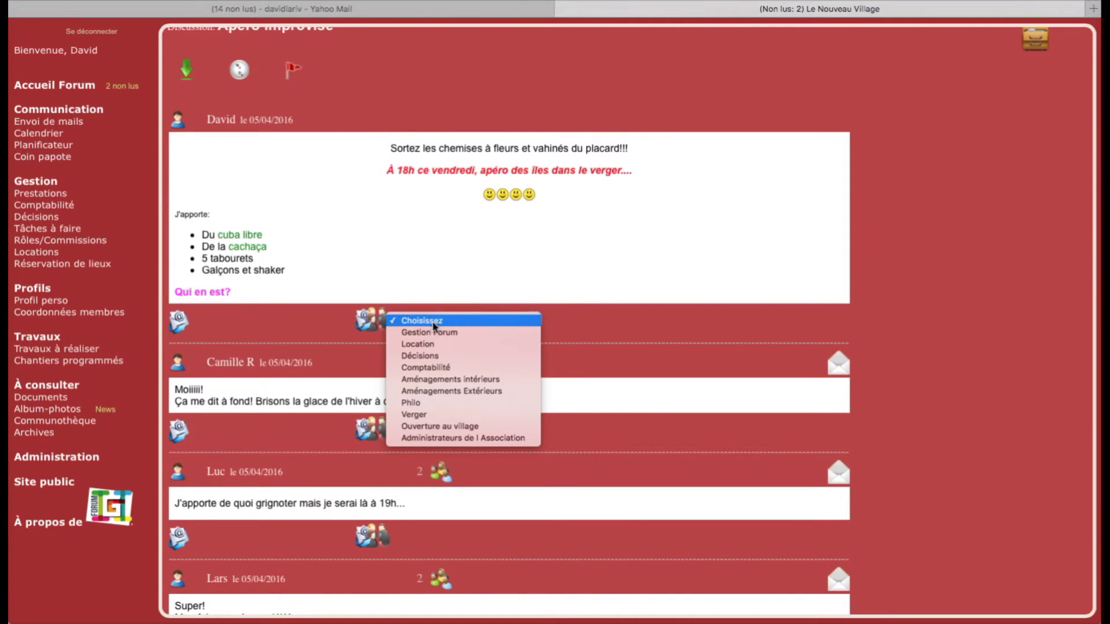
left_click(446, 338)
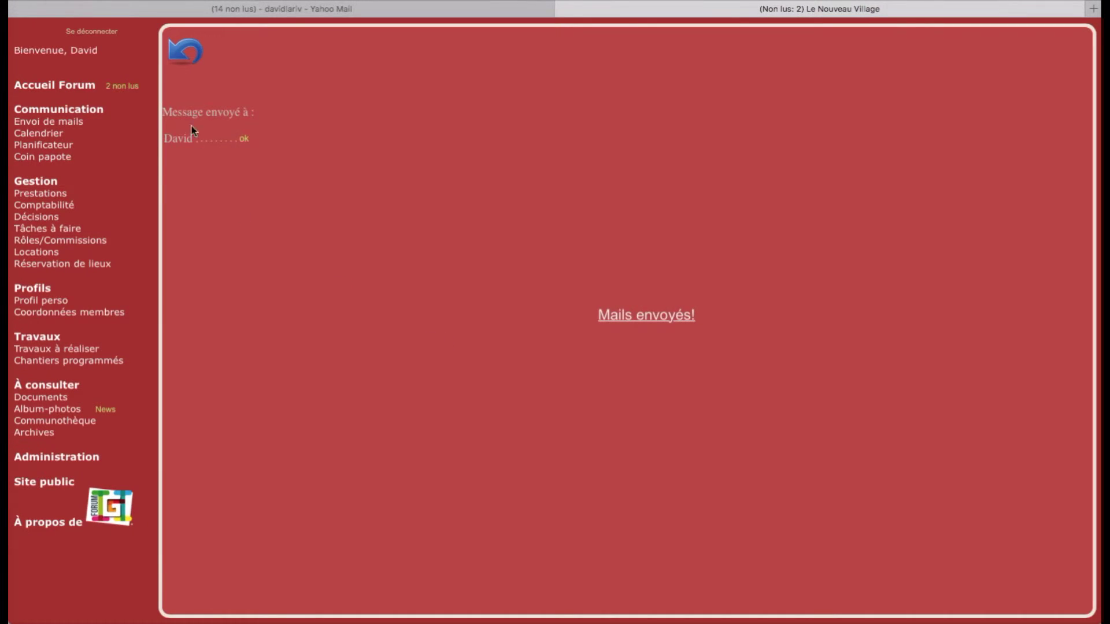
Switch to Yahoo Mail, refresh the inbox and read the newest "Forum Le Nouveau Village: Divers" mail.
left_click(185, 53)
left_click(261, 11)
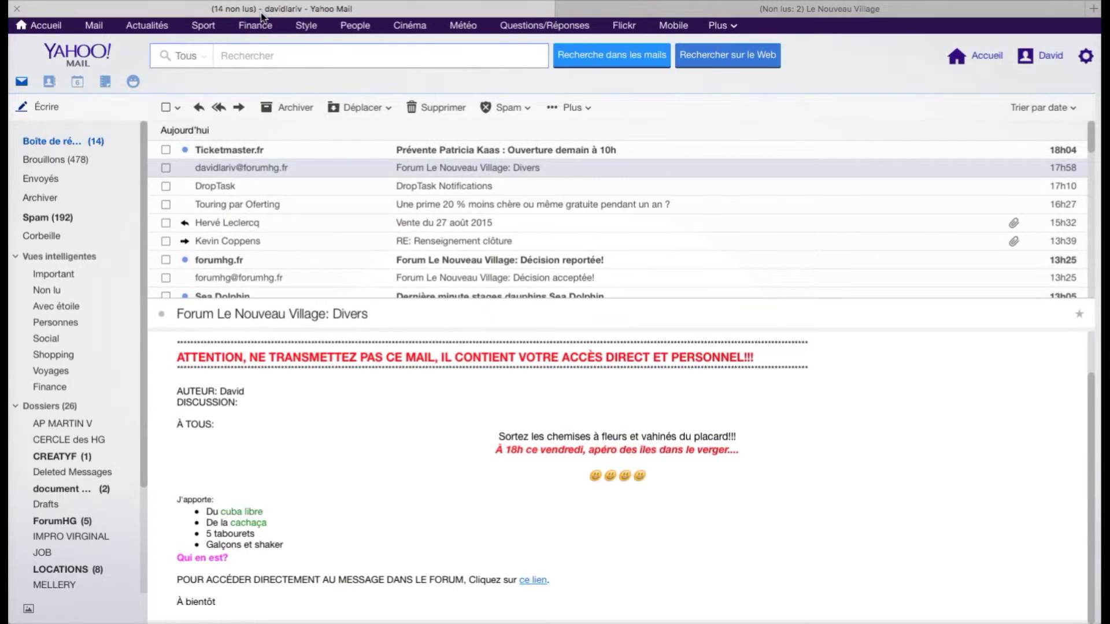
left_click(127, 140)
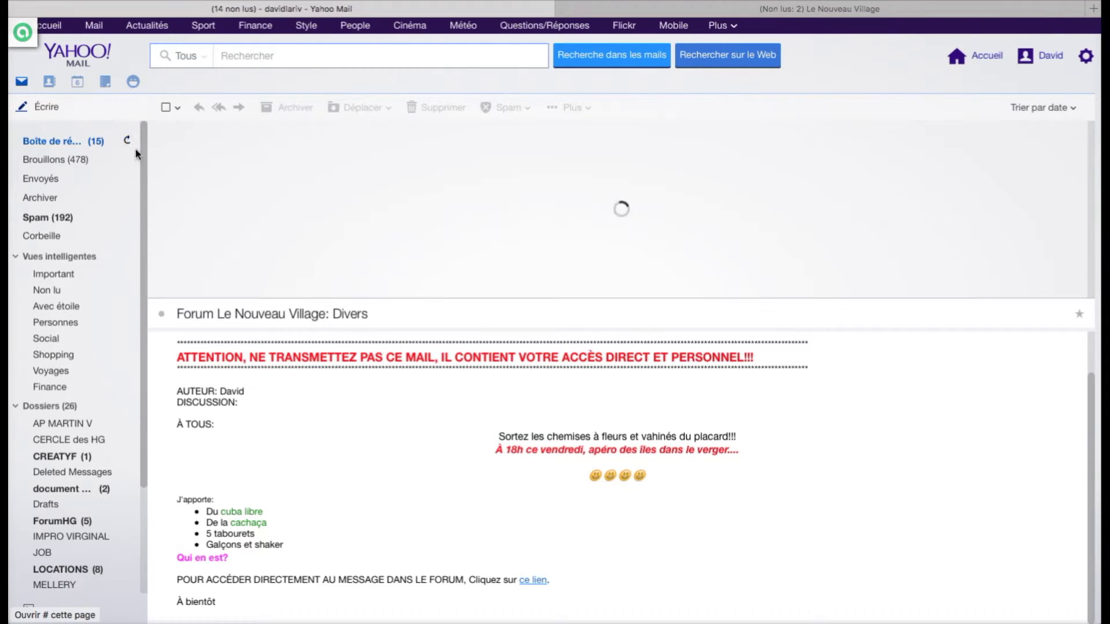
left_click(280, 151)
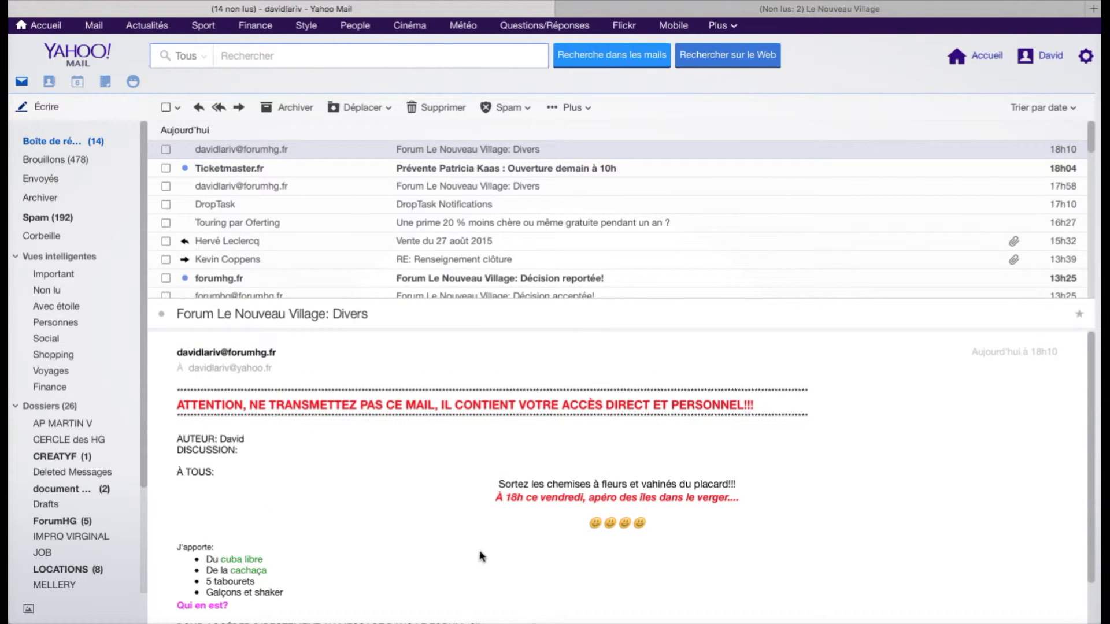
scroll(483, 538, "down", 2)
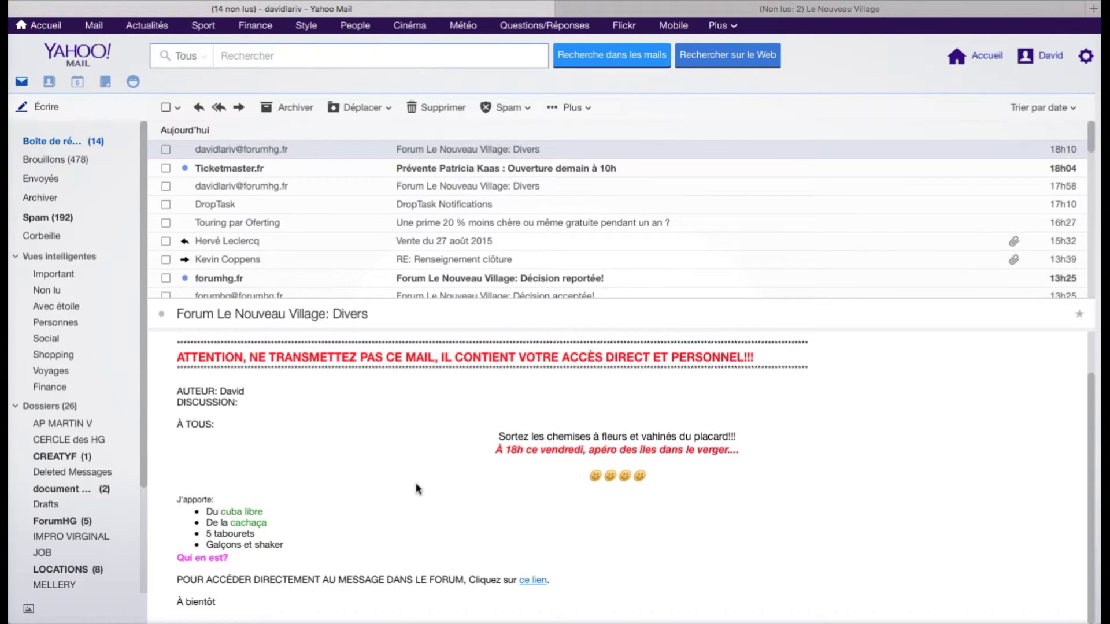
Follow the mail's direct link to the forum message and close the extra browser tab.
left_click(528, 581)
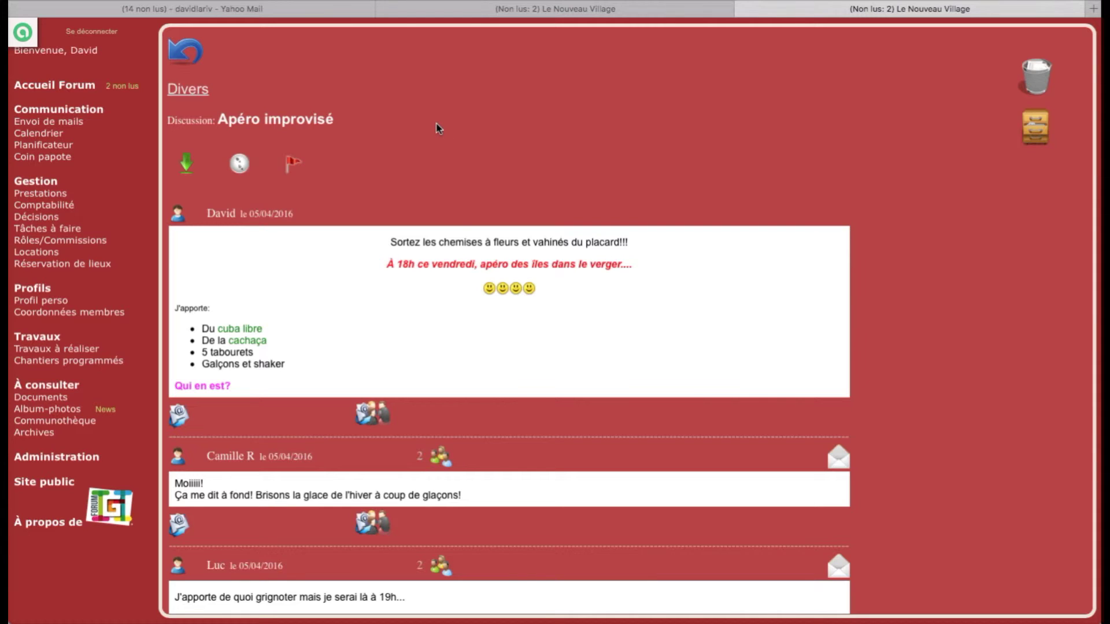
left_click(743, 8)
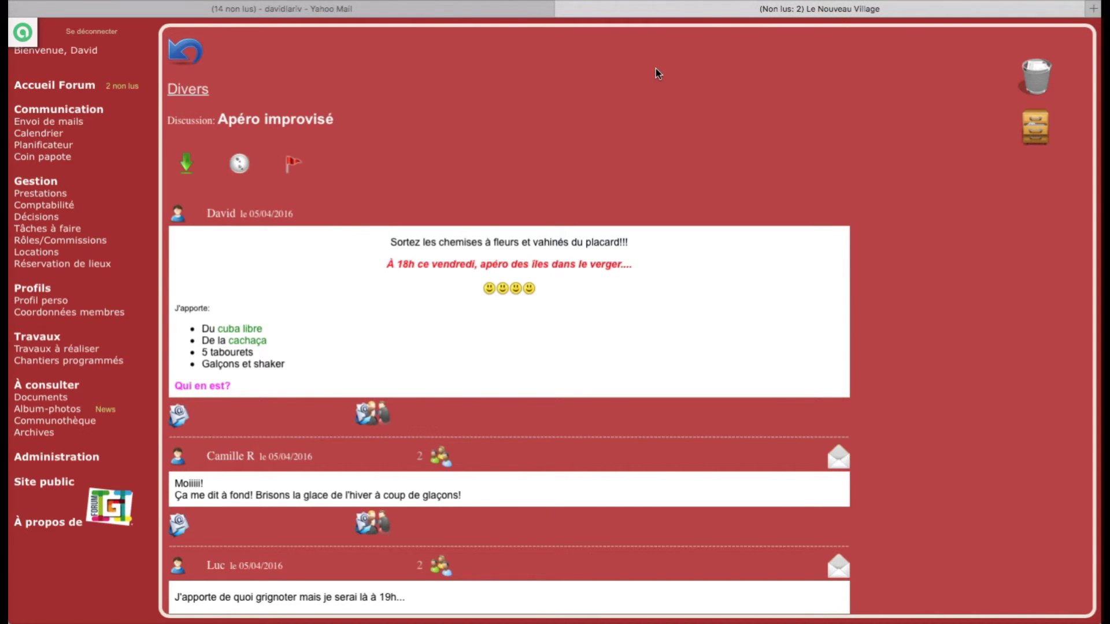
Post the reply "Blabla" with a sunglasses emoticon at the end of the "Apéro improvisé" discussion and delete that message.
scroll(520, 165, "down", 2)
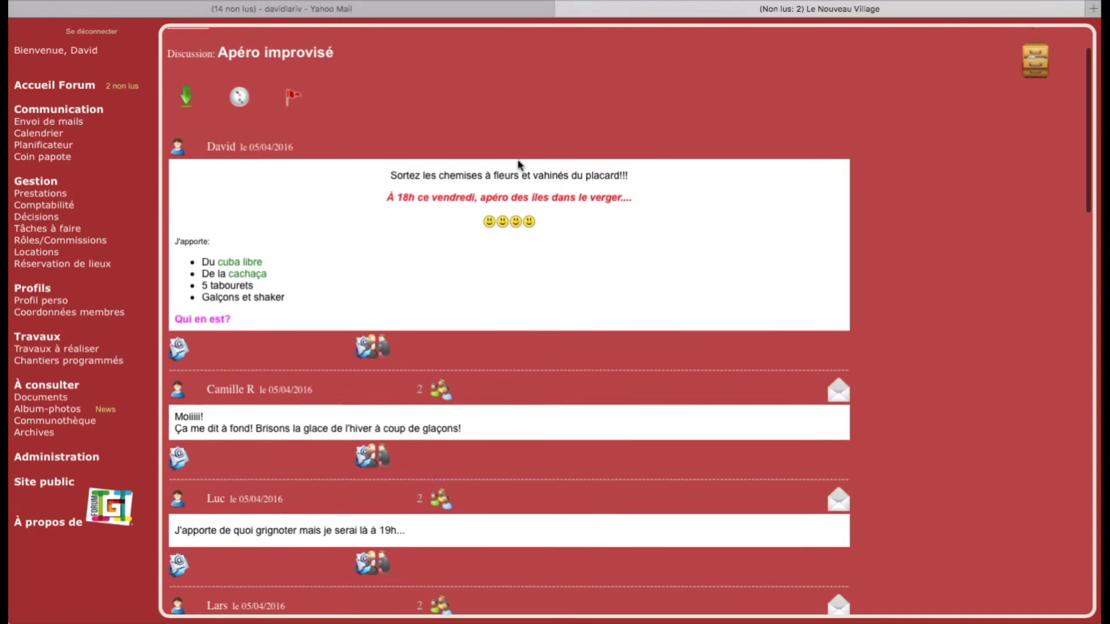
scroll(518, 165, "down", 10)
scroll(515, 164, "down", 15)
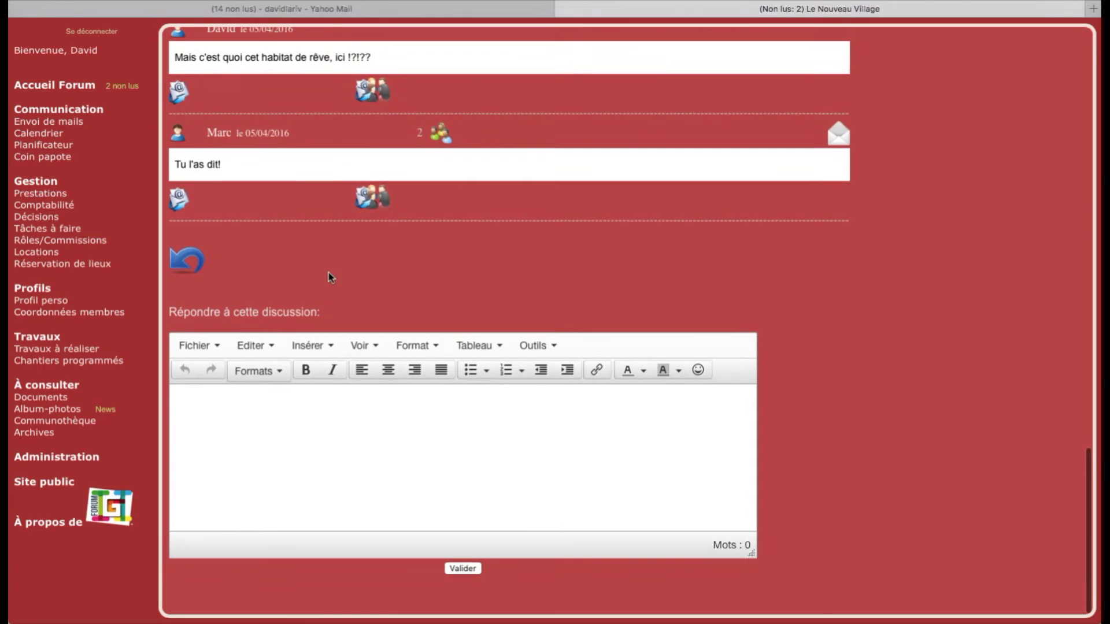
left_click(289, 434)
type("Blabla")
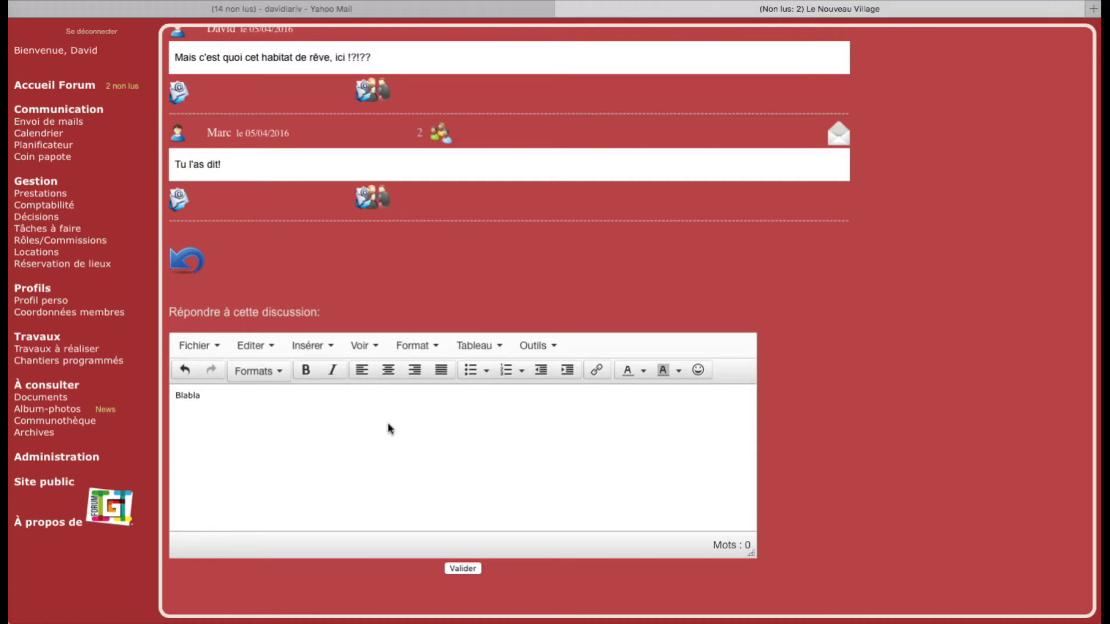
left_click(698, 370)
left_click(692, 395)
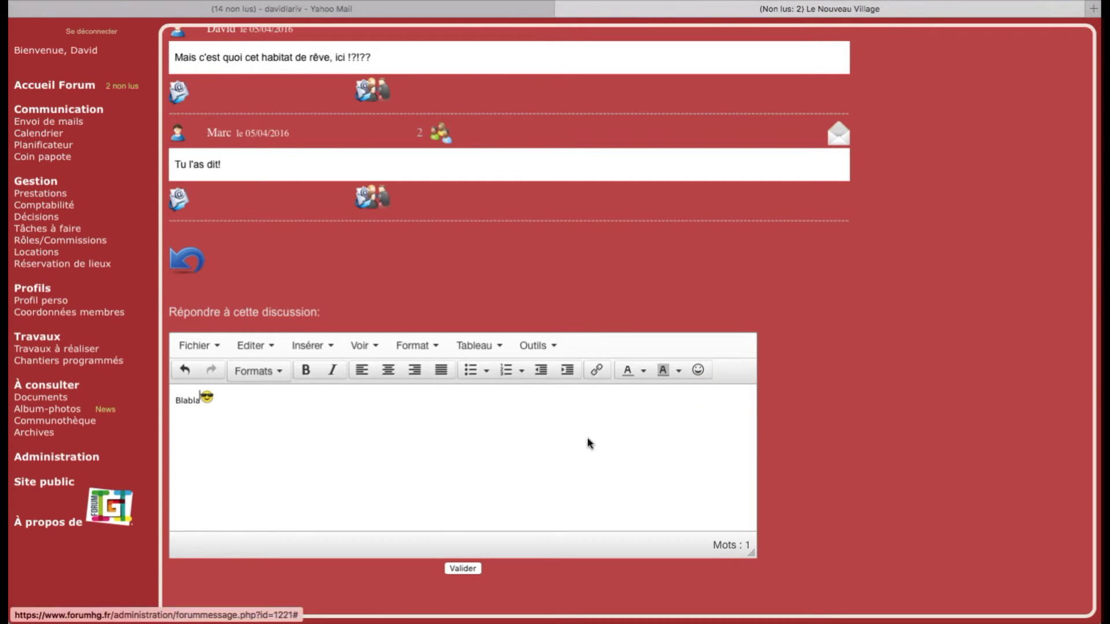
left_click(462, 568)
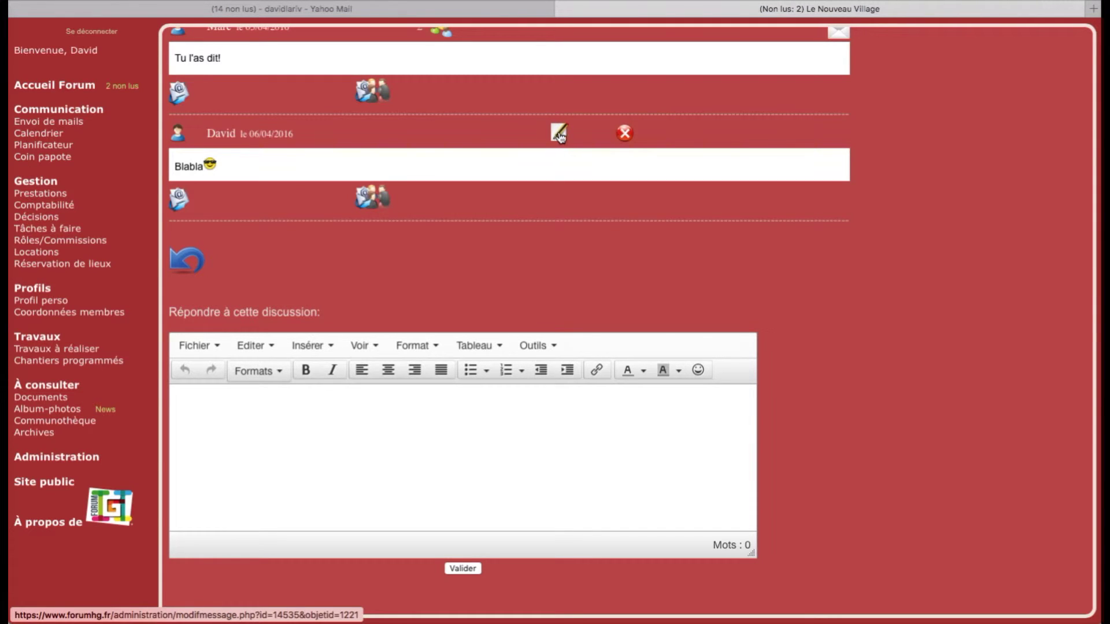
left_click(624, 135)
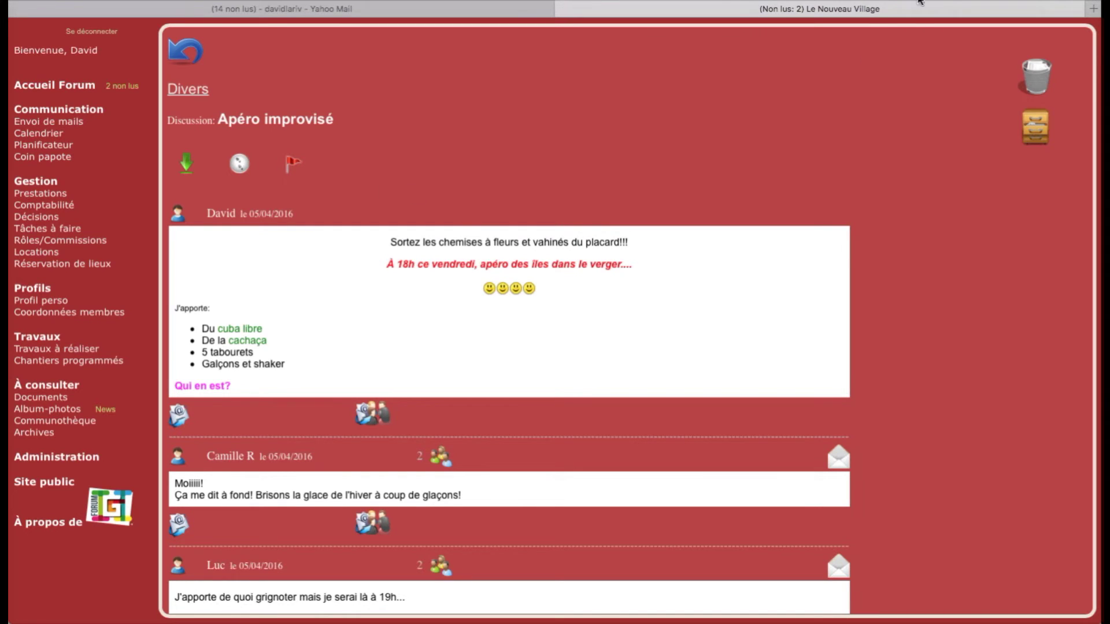
Open the appointment linked from the first automatic message in the "Modif d'évènement" discussion of the "Rendez-vous" theme.
left_click(176, 55)
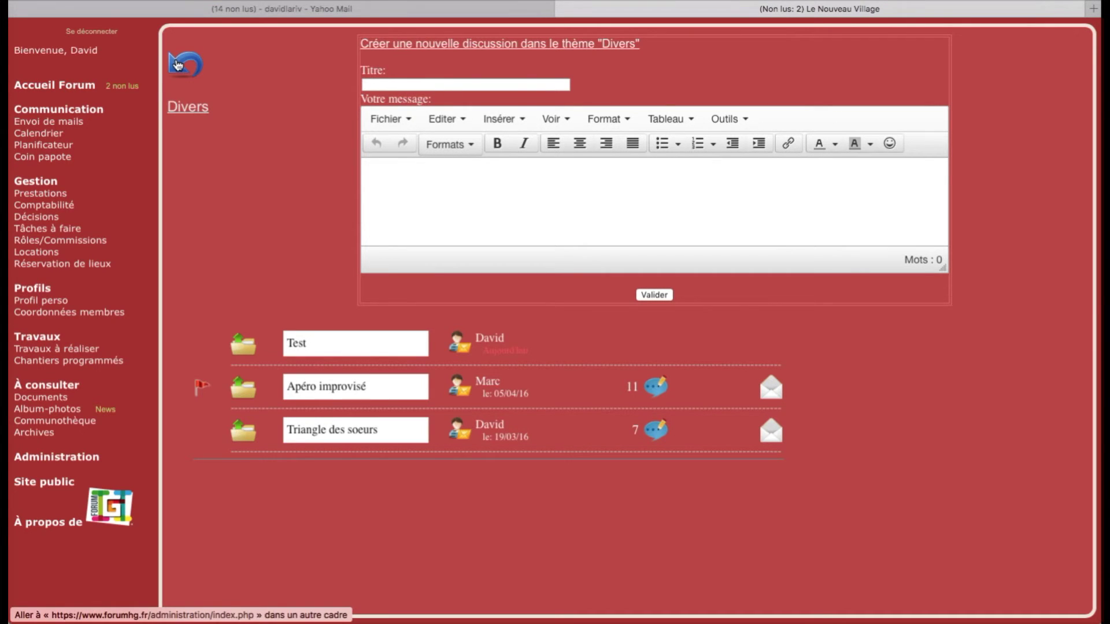
left_click(178, 64)
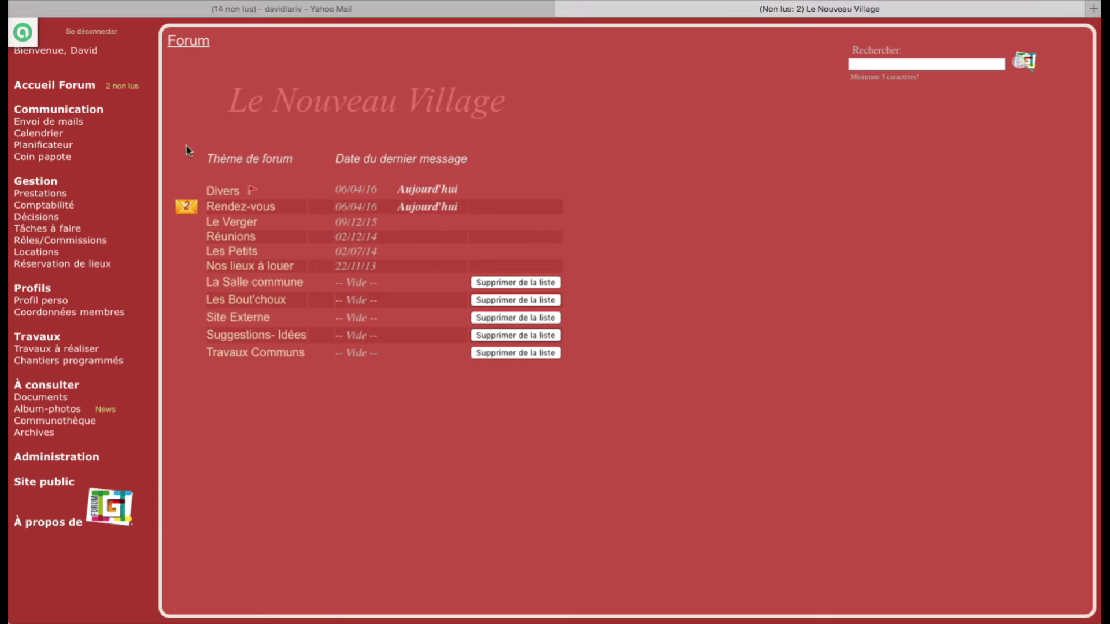
left_click(223, 208)
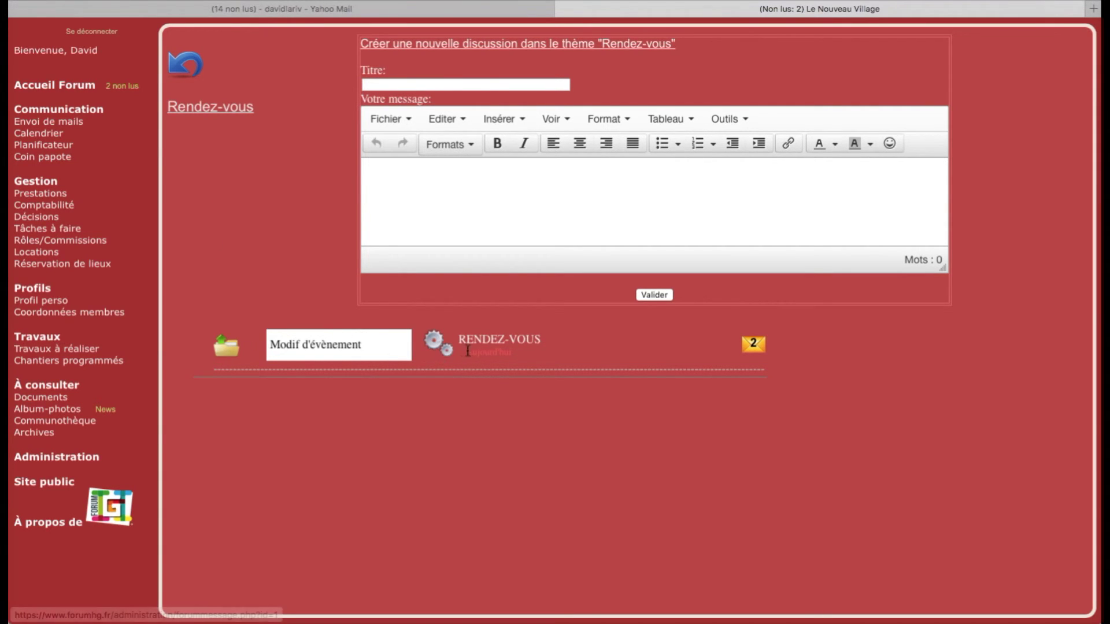
left_click(255, 349)
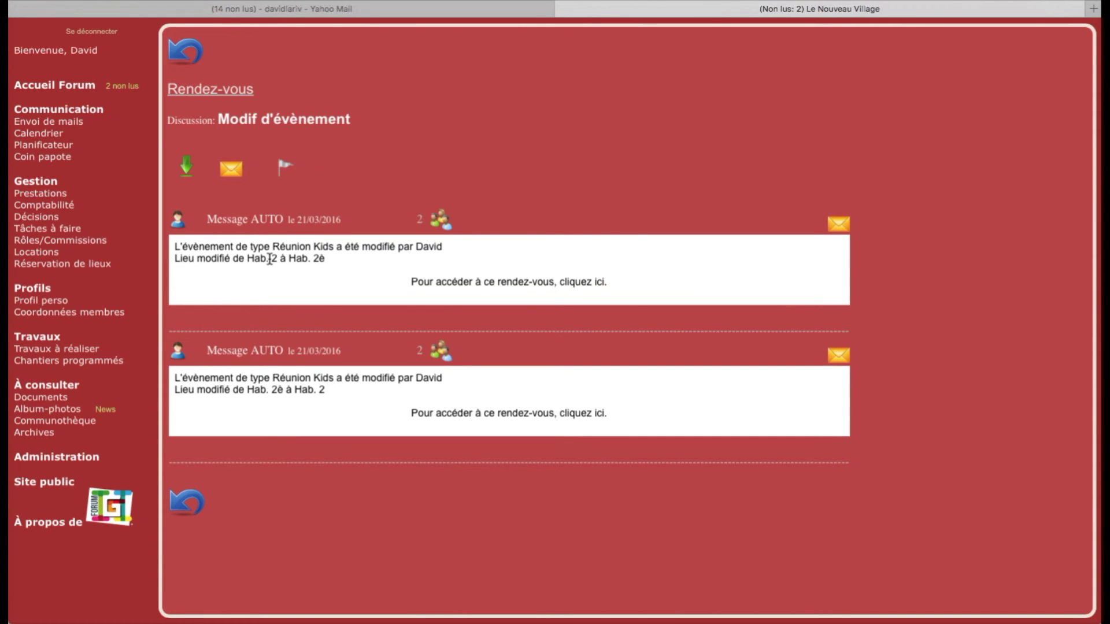
left_click(551, 284)
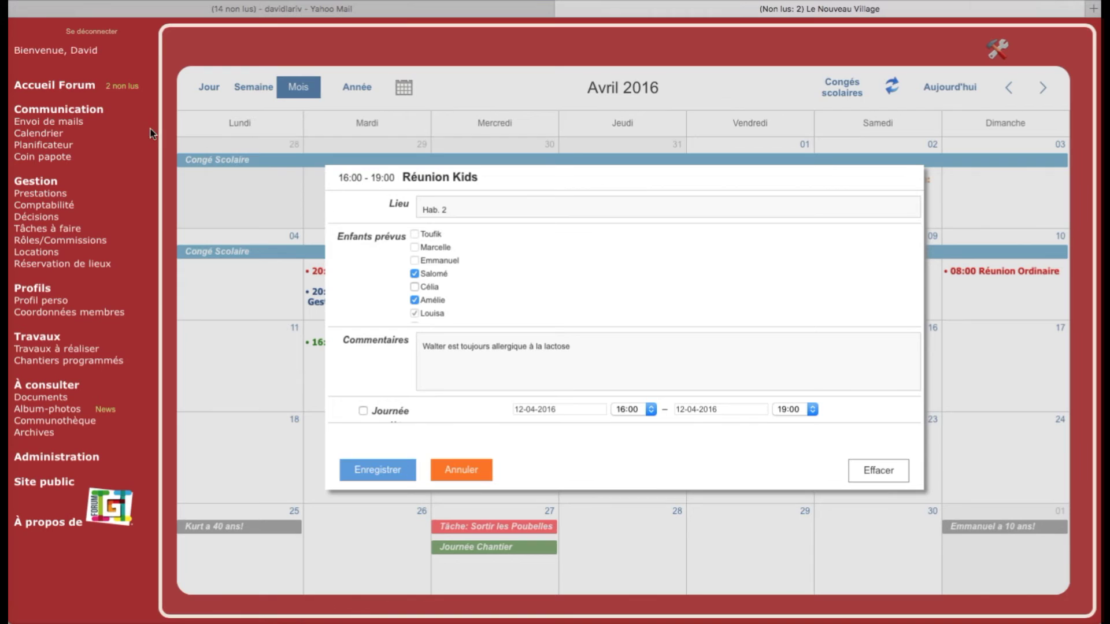
Return to the forum home page and search the messages for "réunion".
left_click(65, 87)
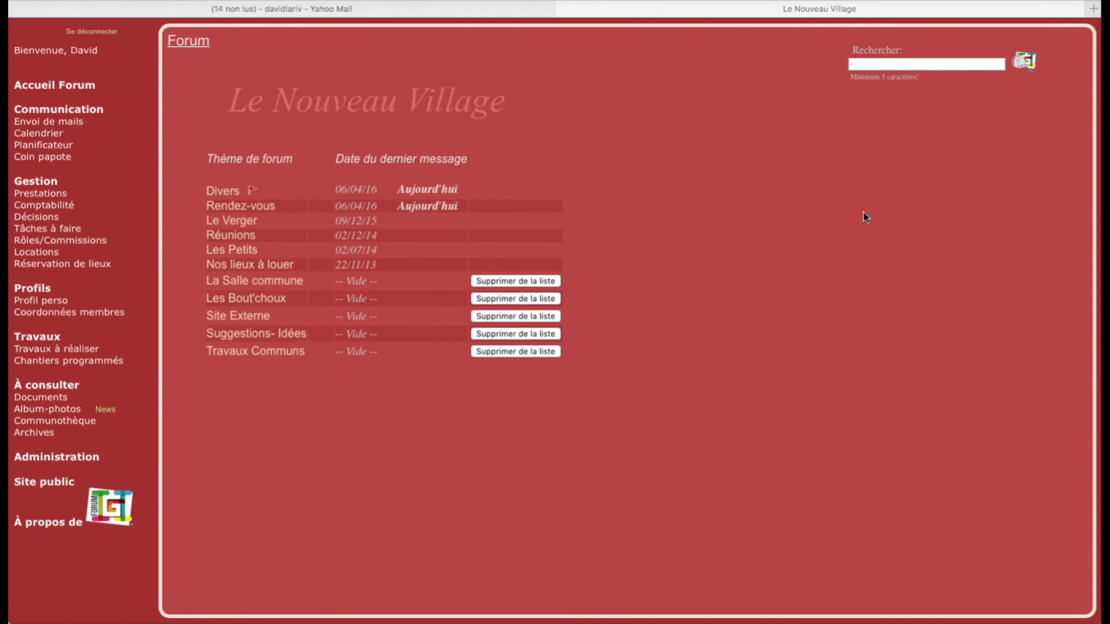
left_click(940, 65)
left_click(924, 65)
type("réunion")
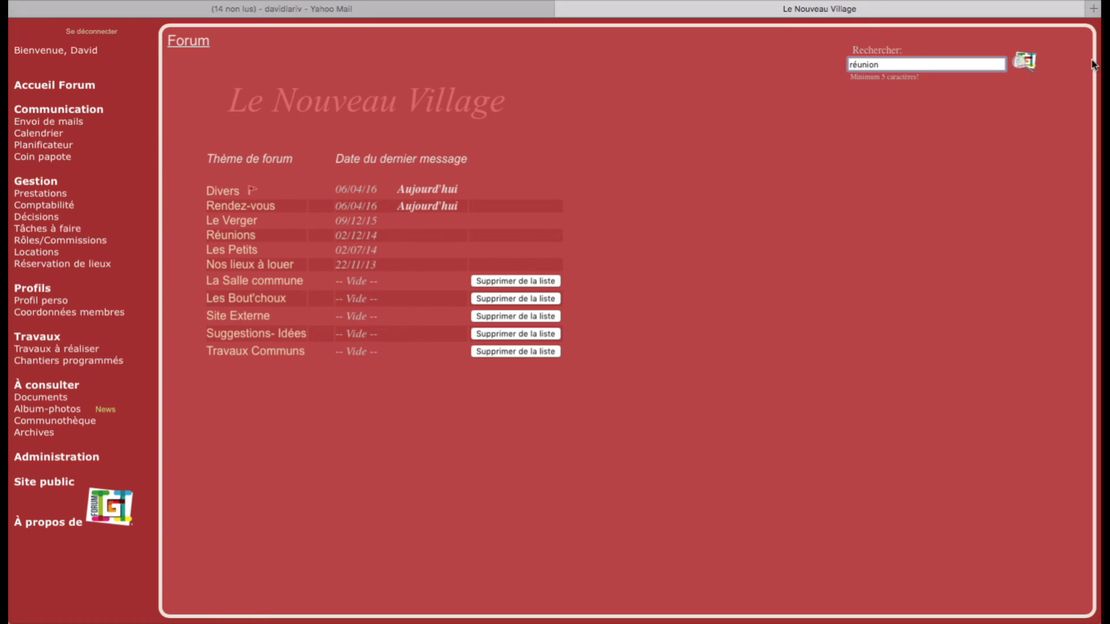
left_click(1023, 63)
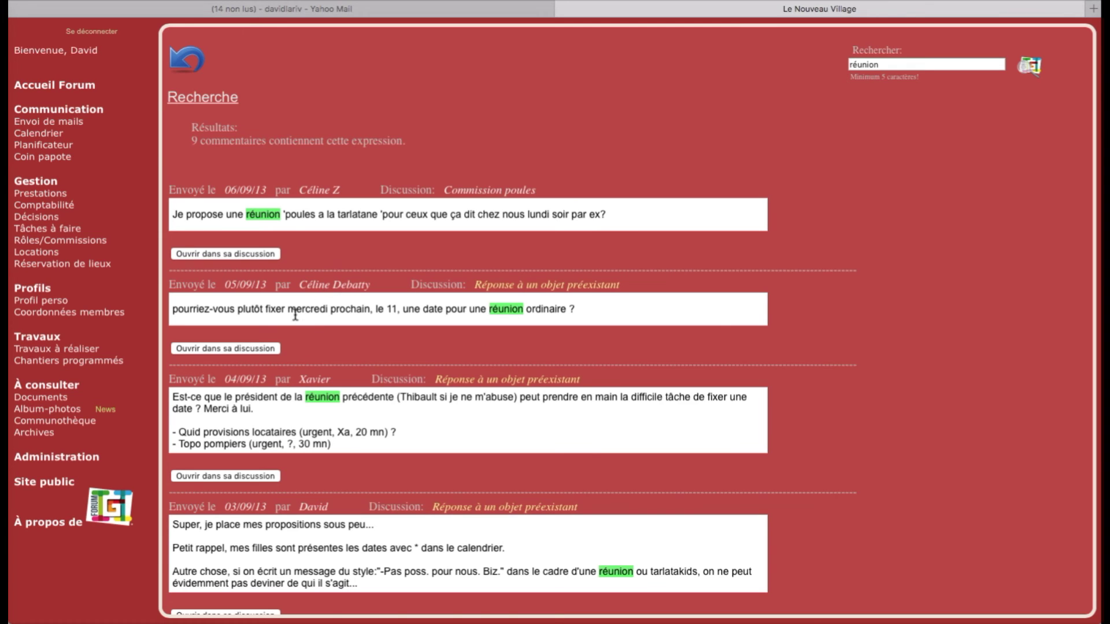
Look through the search results and open the message sent on 03/09/13 in its discussion.
scroll(383, 404, "down", 3)
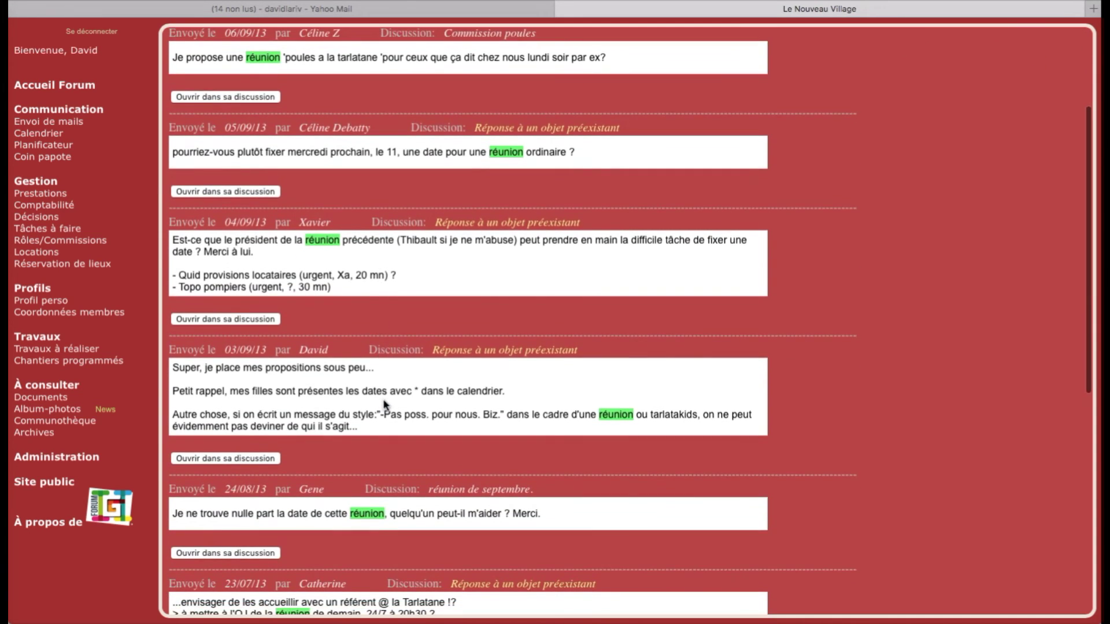
scroll(385, 403, "down", 9)
scroll(386, 399, "up", 5)
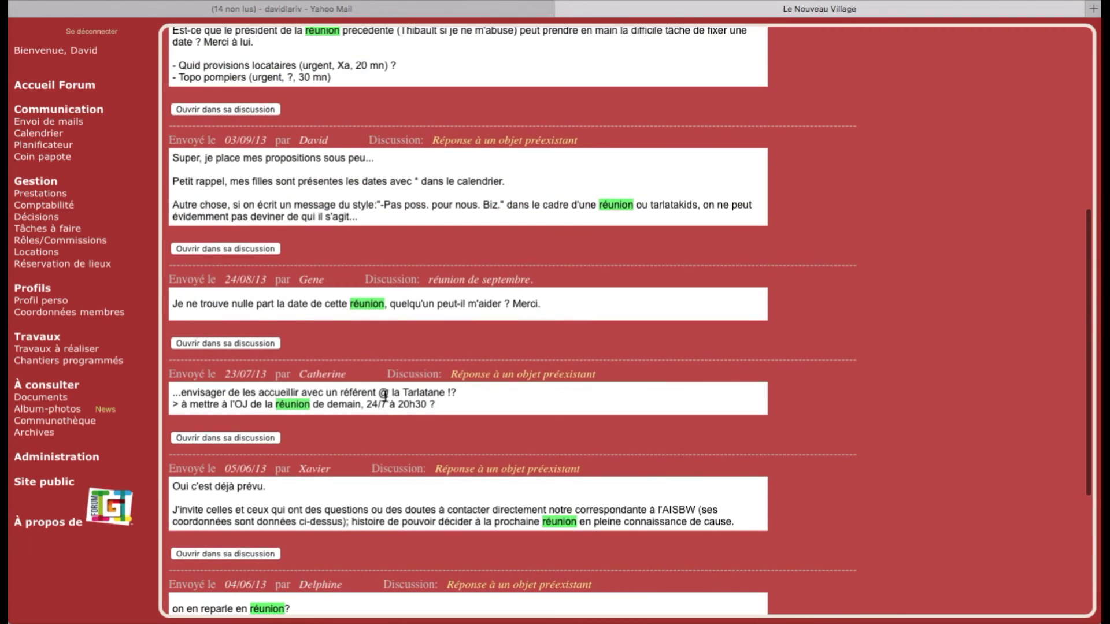
scroll(384, 396, "up", 1)
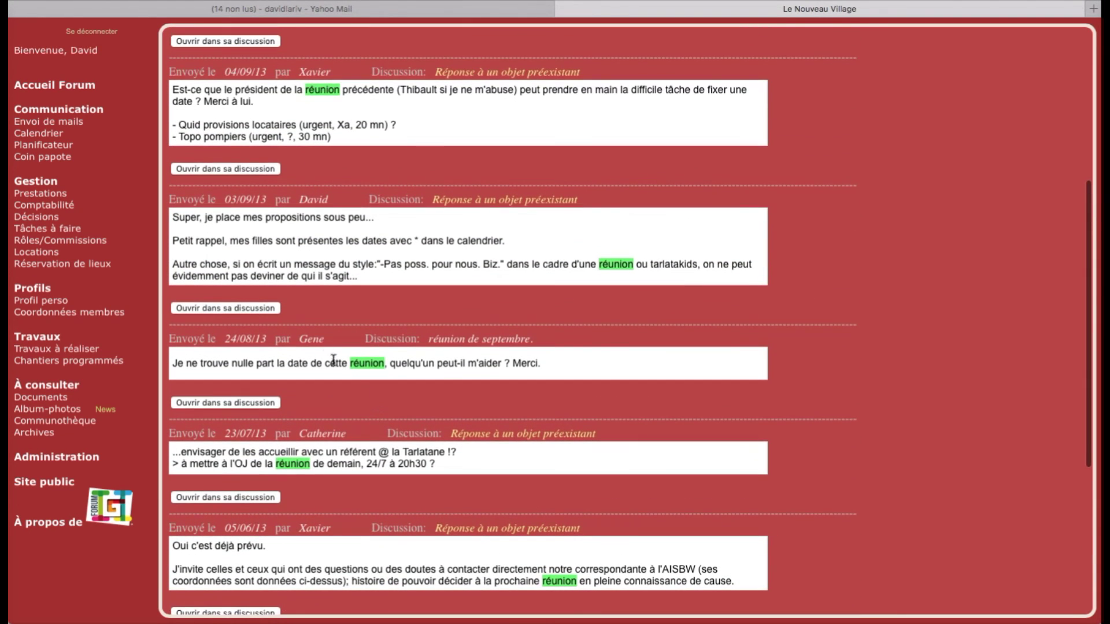
left_click(257, 310)
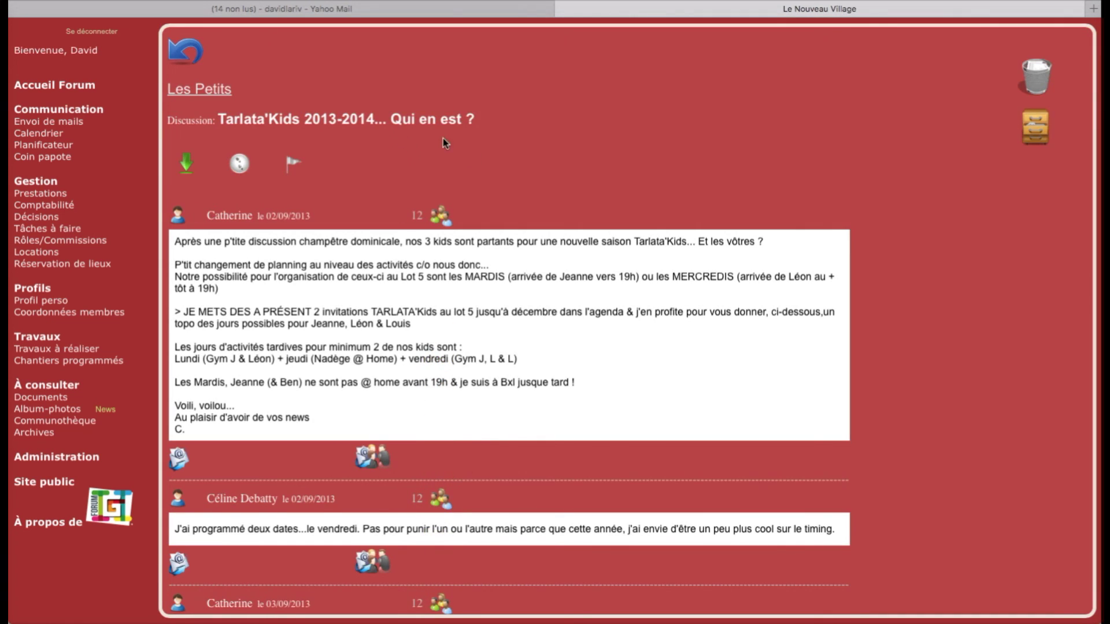
Look through the "Tarlata'Kids 2013-2014... Qui en est ?" discussion to its end and go back to its theme.
scroll(347, 200, "down", 20)
scroll(341, 197, "up", 20)
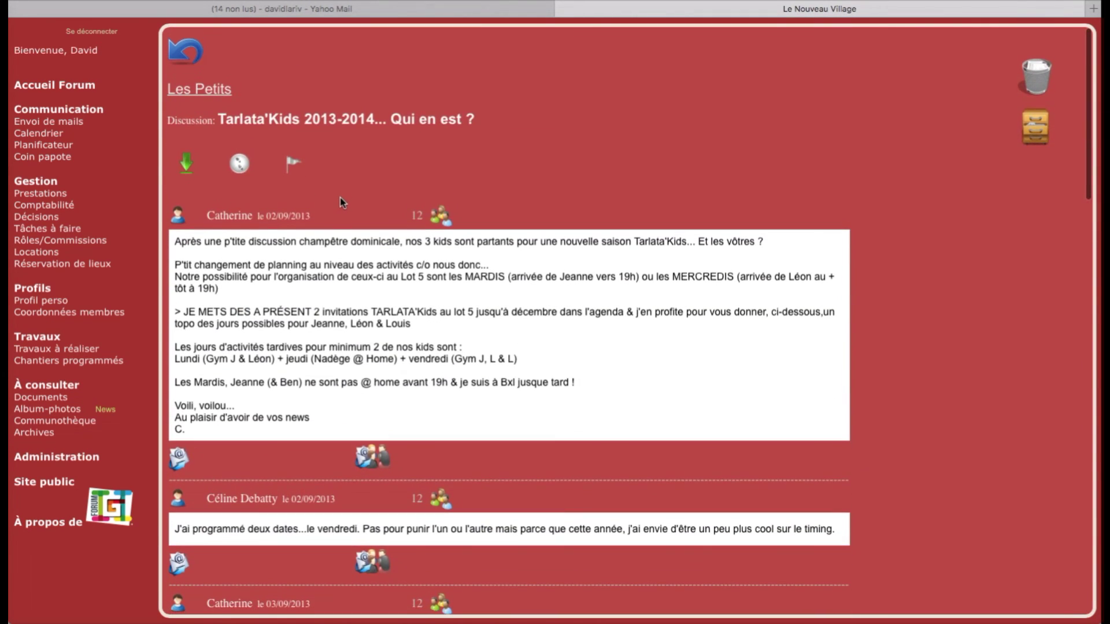
left_click(178, 50)
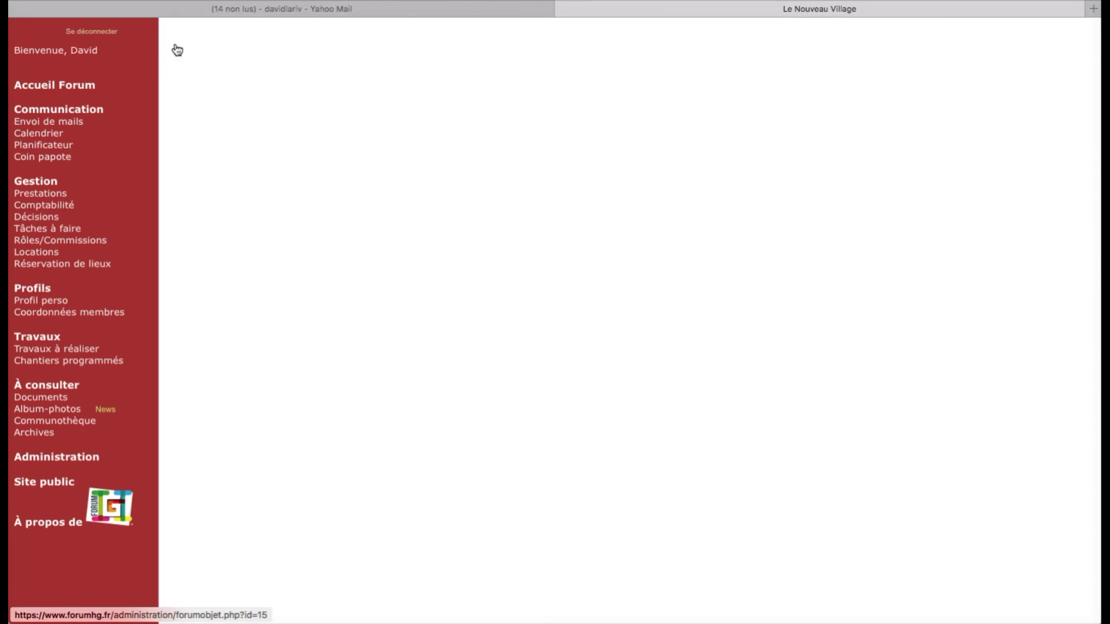